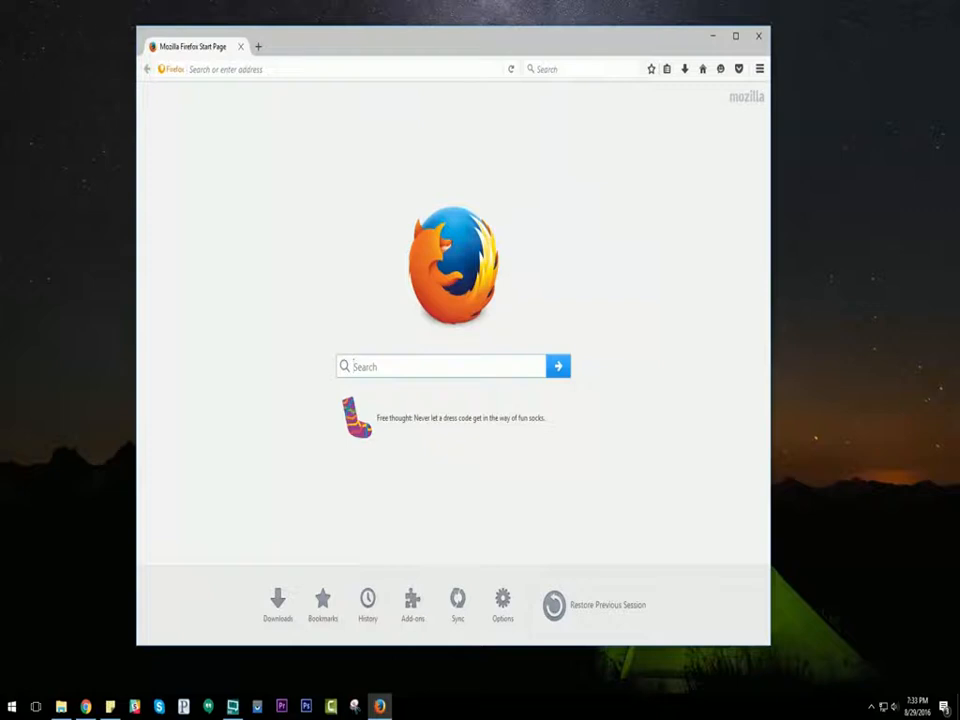
pyautogui.hotkey('alt', 'Tab')
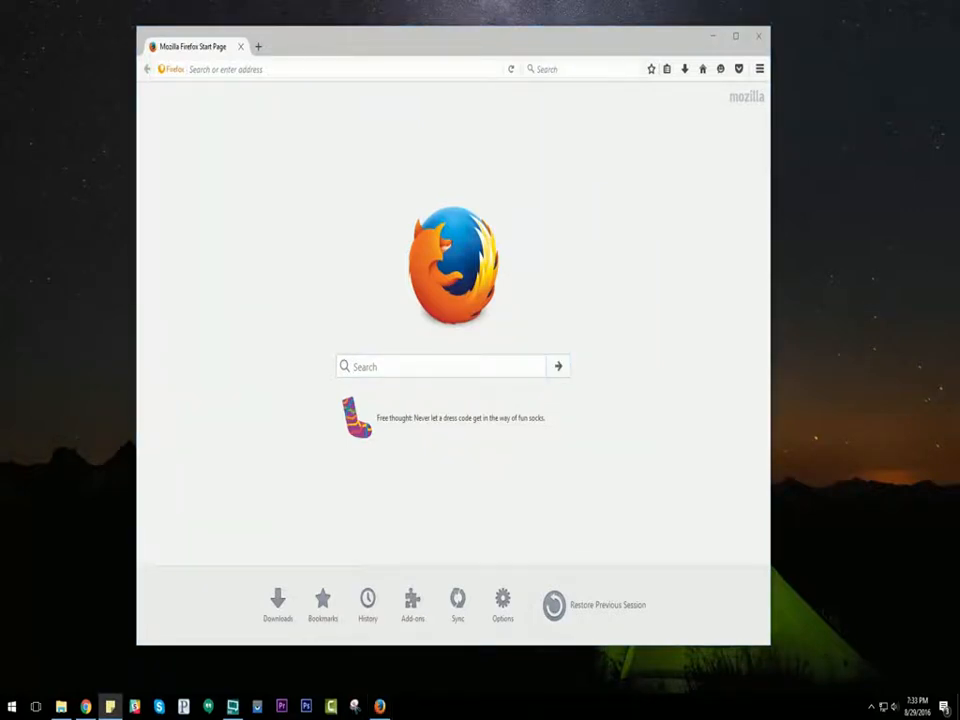
pyautogui.click(234, 70)
pyautogui.write('https://www.vmware.com/products/player/playerpro-evaluation')
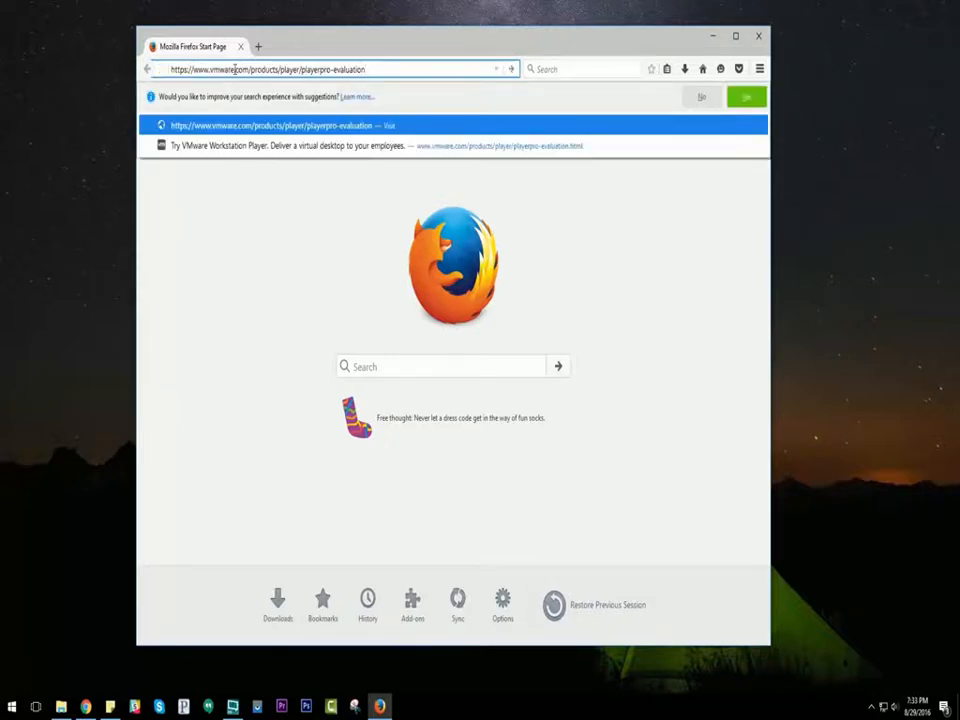
pyautogui.press('Return')
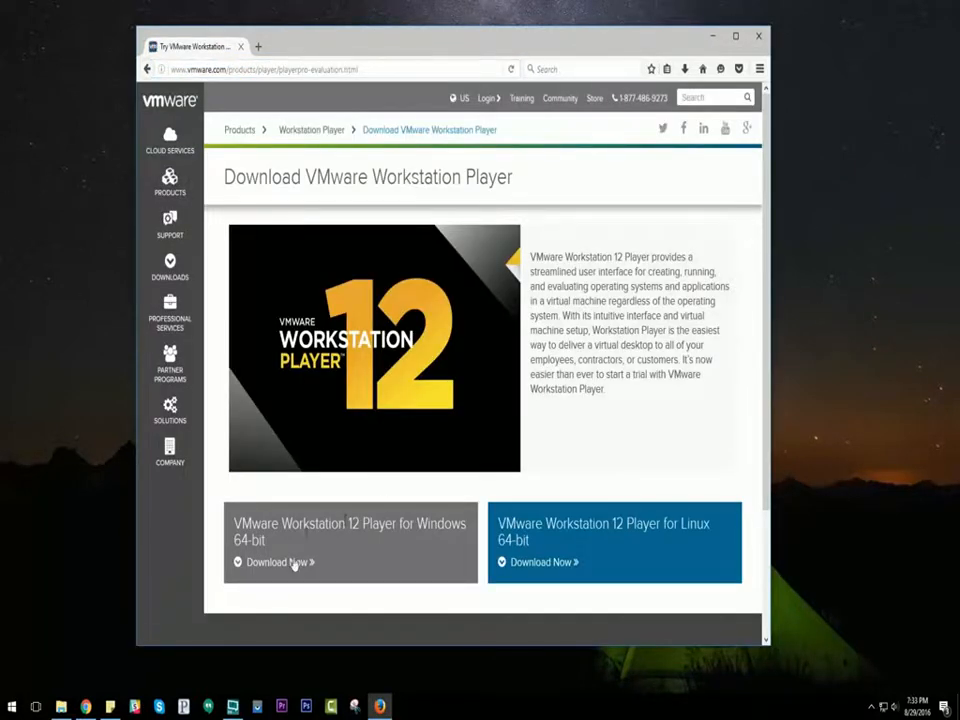
pyautogui.click(300, 566)
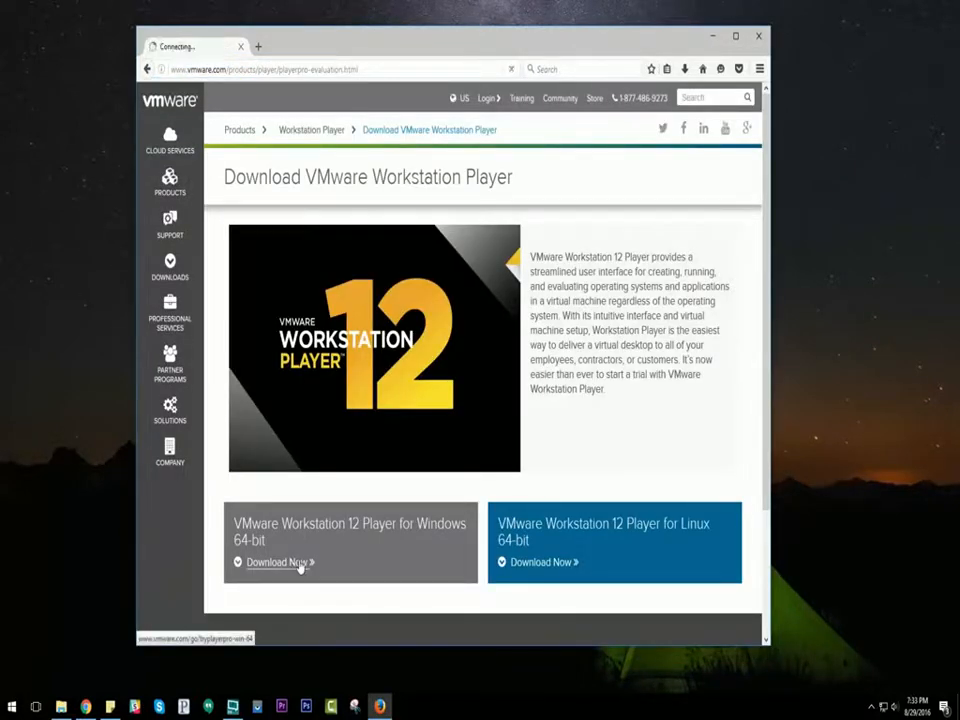
pyautogui.click(490, 331)
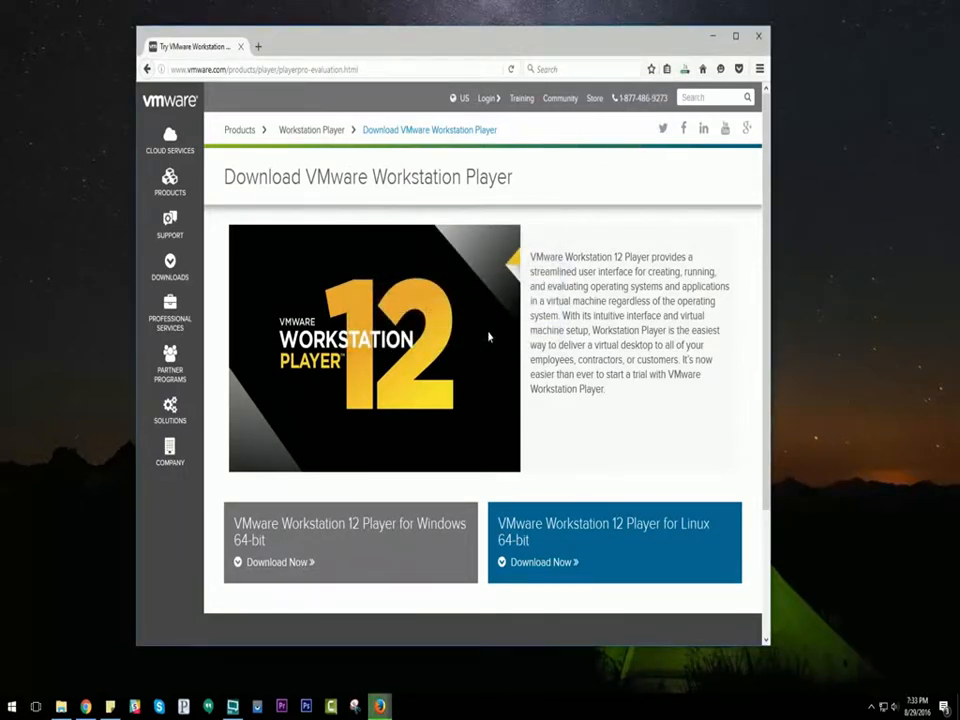
# - Open the copied Google Drive link in a new tab and save Mac OS 10.11 El Capitan.rar despite the virus-scan notice
pyautogui.hotkey('alt', 'Tab')
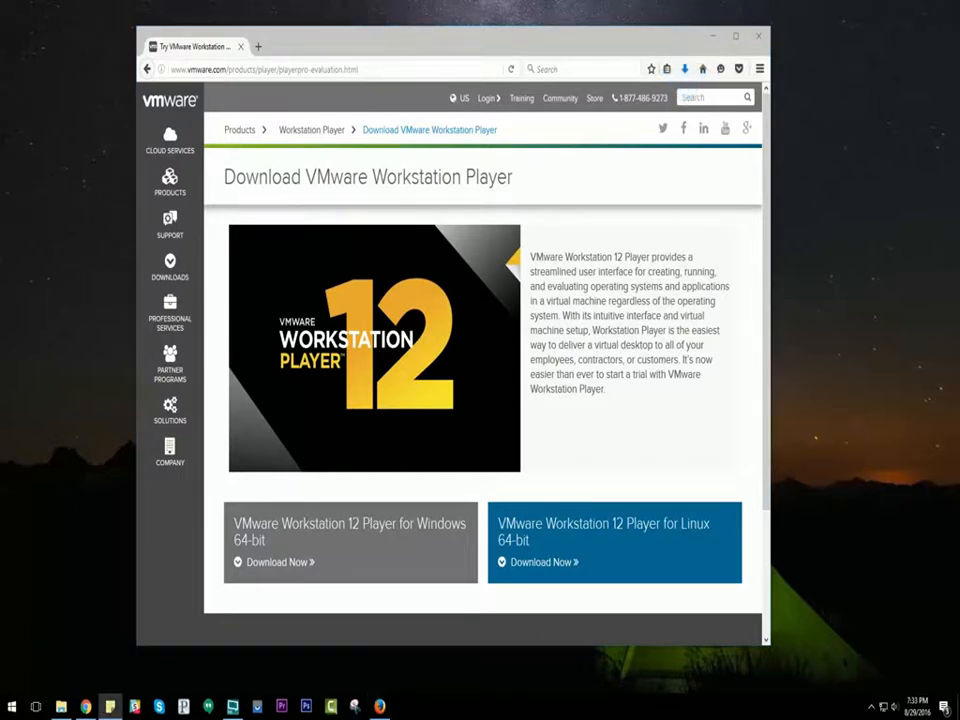
pyautogui.click(257, 46)
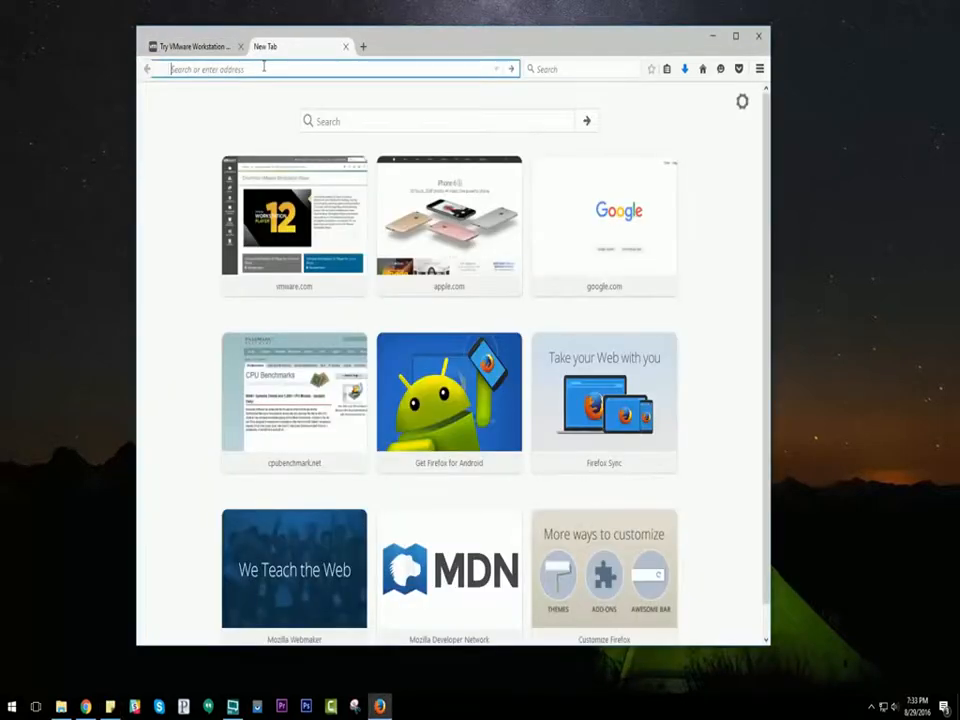
pyautogui.hotkey('ctrl', 'v')
pyautogui.press('Return')
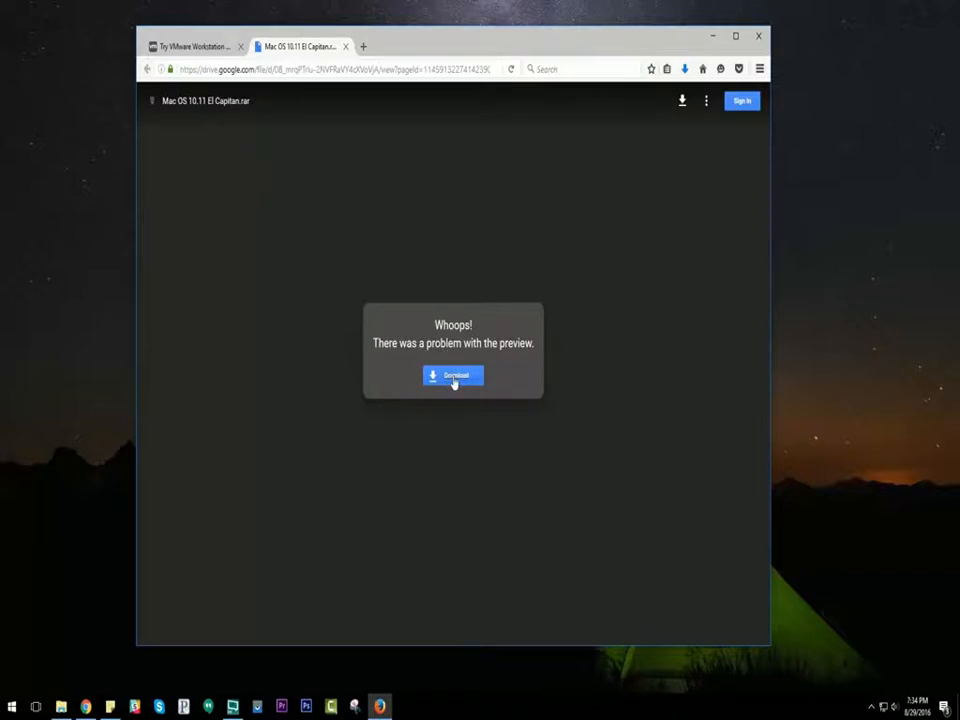
pyautogui.click(454, 380)
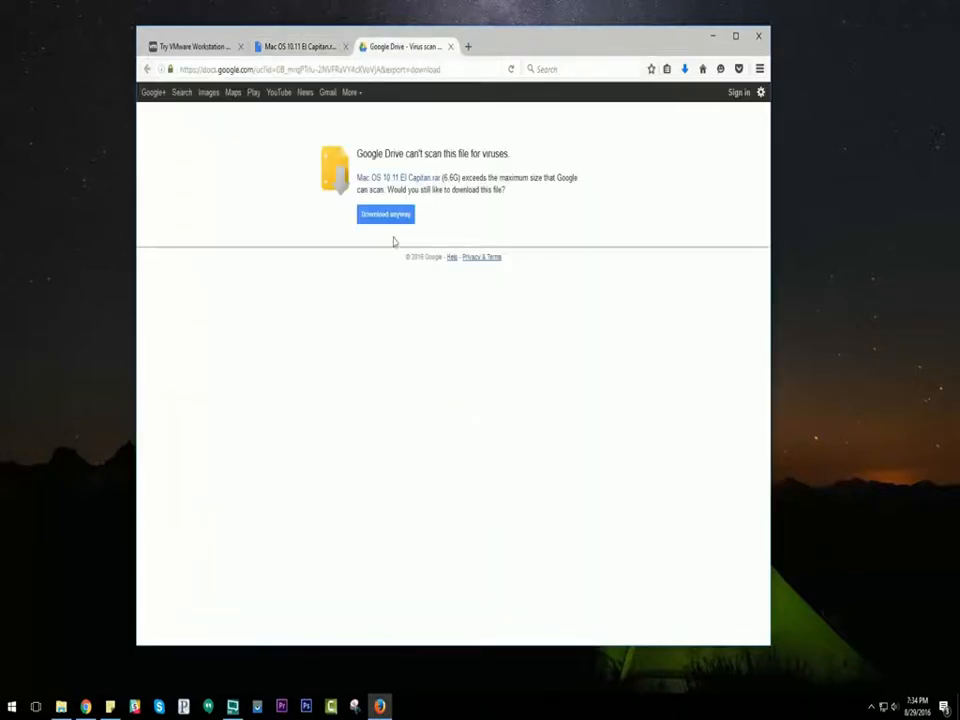
pyautogui.click(394, 218)
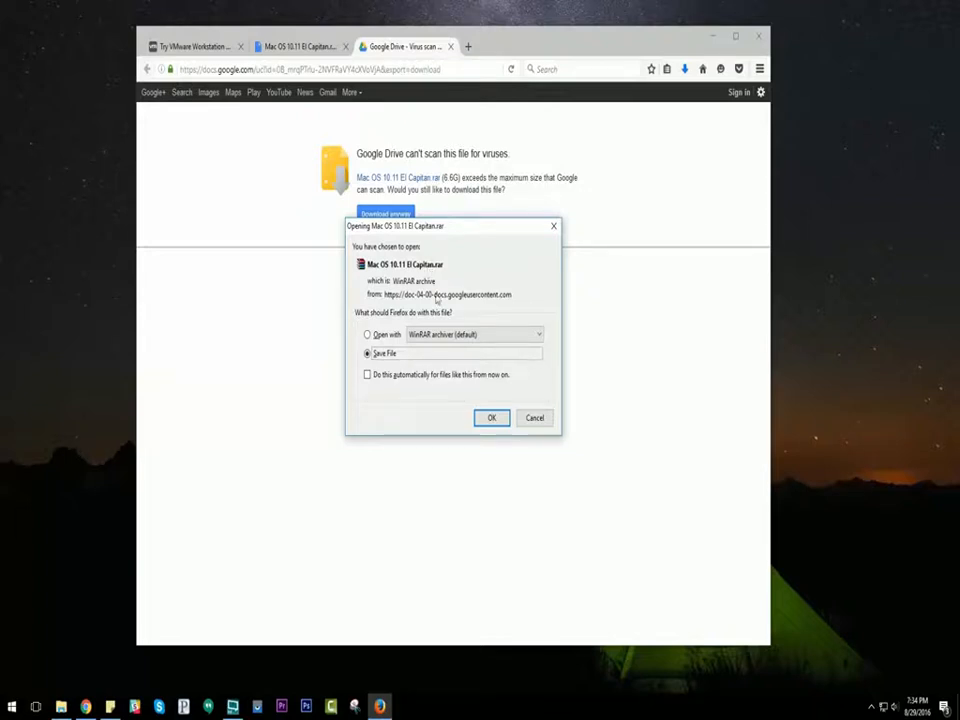
pyautogui.click(492, 419)
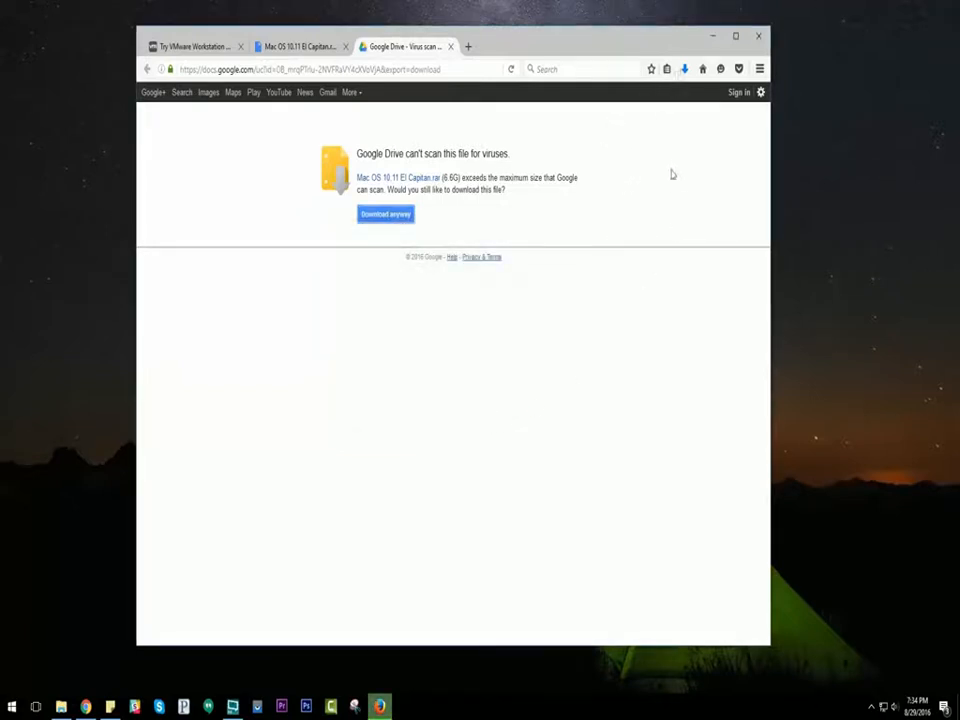
# - Run the downloaded VMware Player installer and accept its license agreement
pyautogui.click(684, 69)
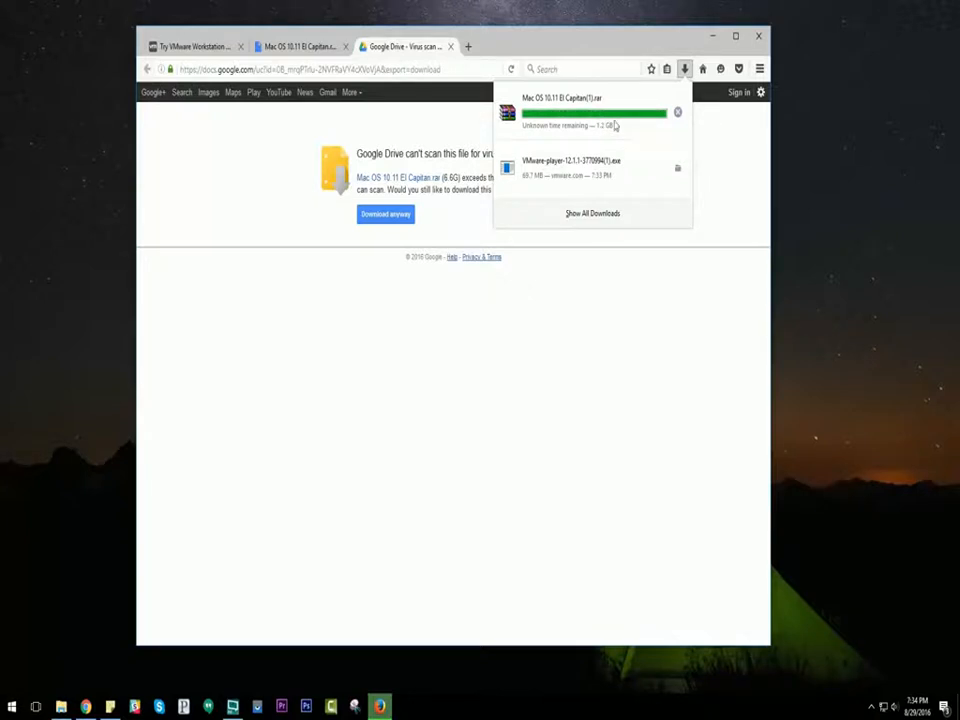
pyautogui.click(568, 175)
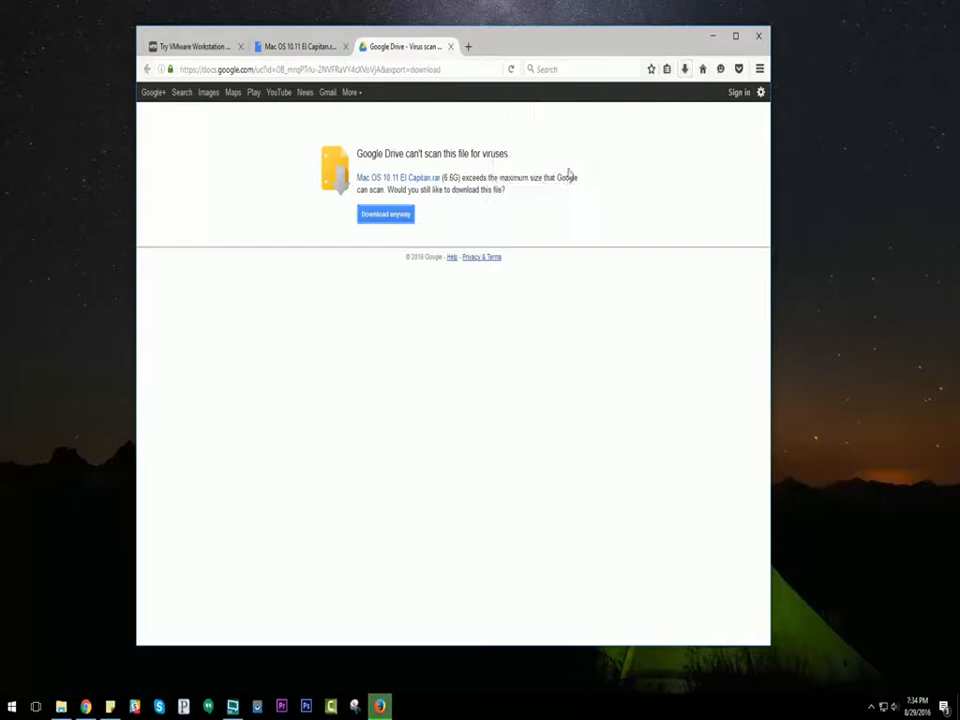
pyautogui.click(402, 422)
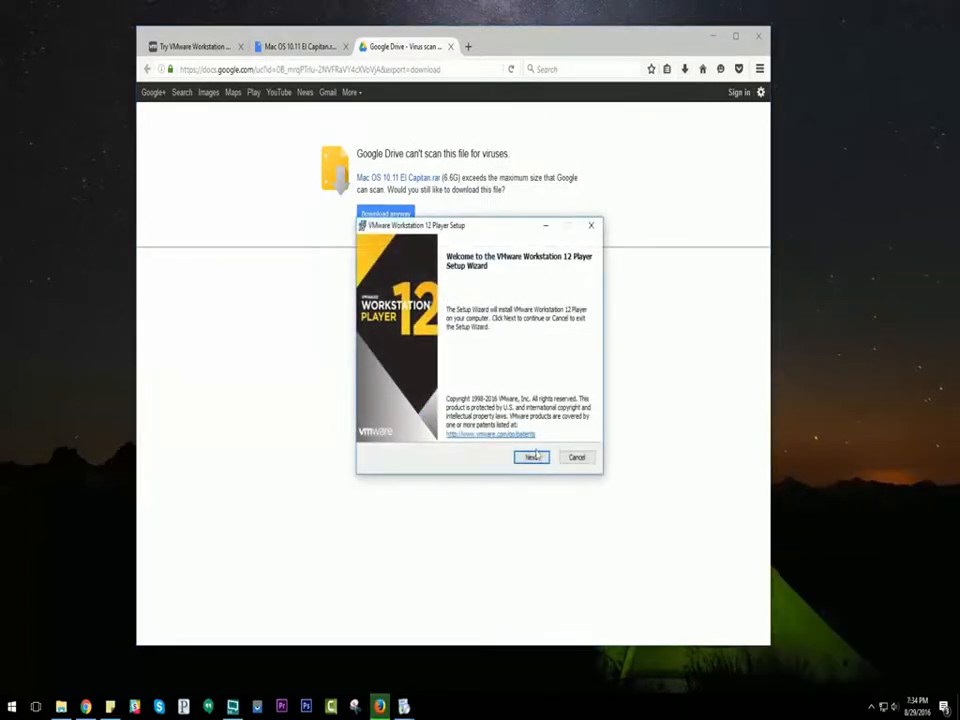
pyautogui.click(530, 455)
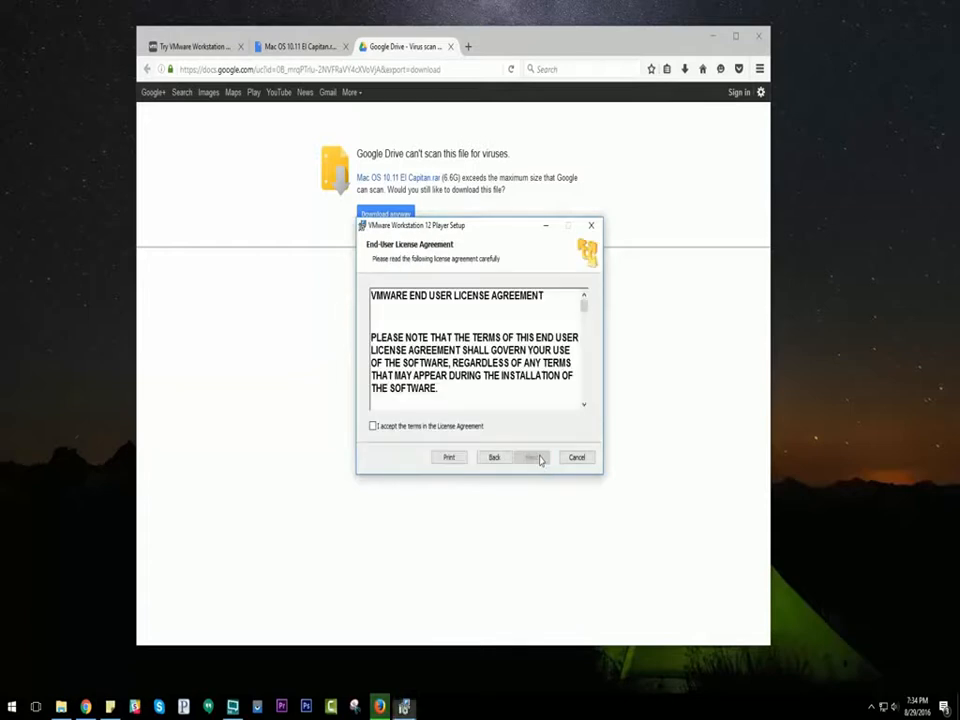
pyautogui.click(405, 427)
pyautogui.click(530, 457)
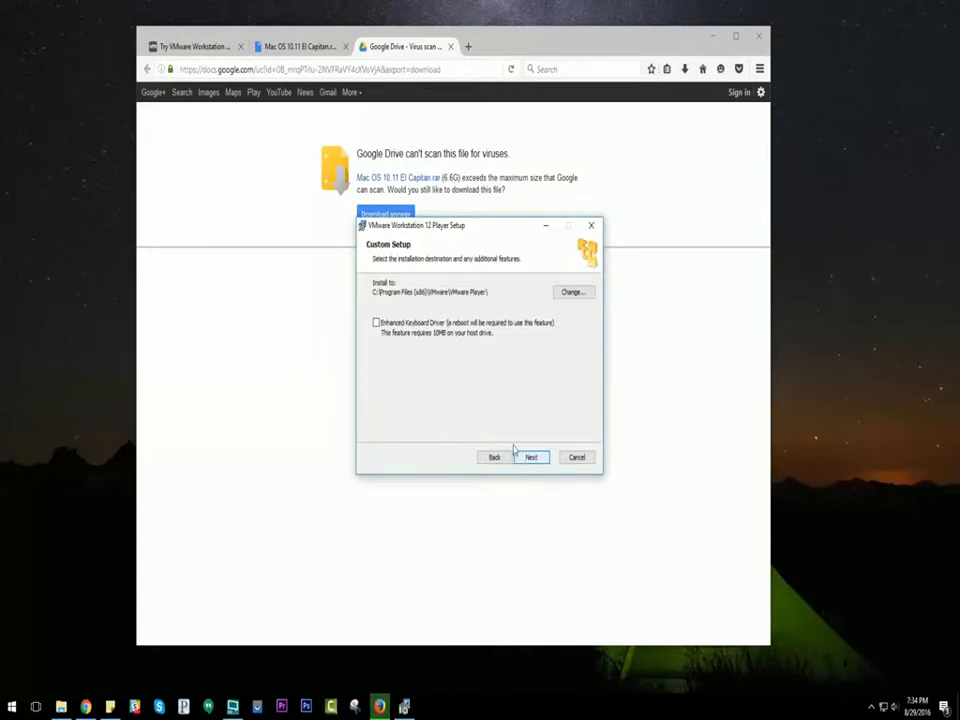
# - Include the Enhanced Keyboard Driver in the setup and turn off the option to help improve VMware Workstation 12 Player
pyautogui.click(399, 324)
pyautogui.click(531, 457)
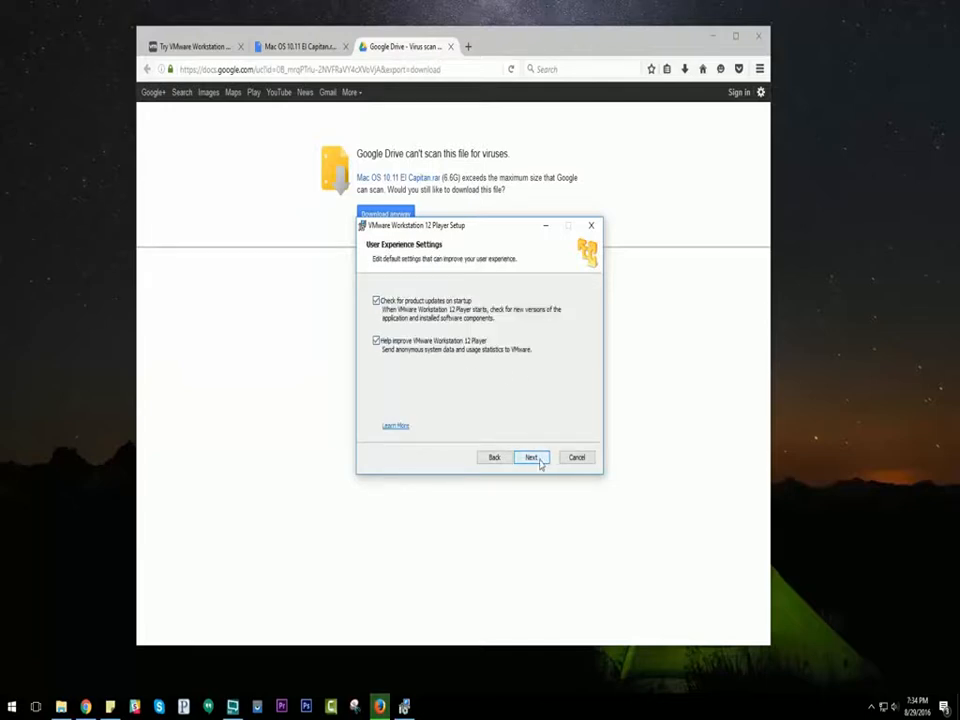
pyautogui.click(376, 342)
pyautogui.click(537, 458)
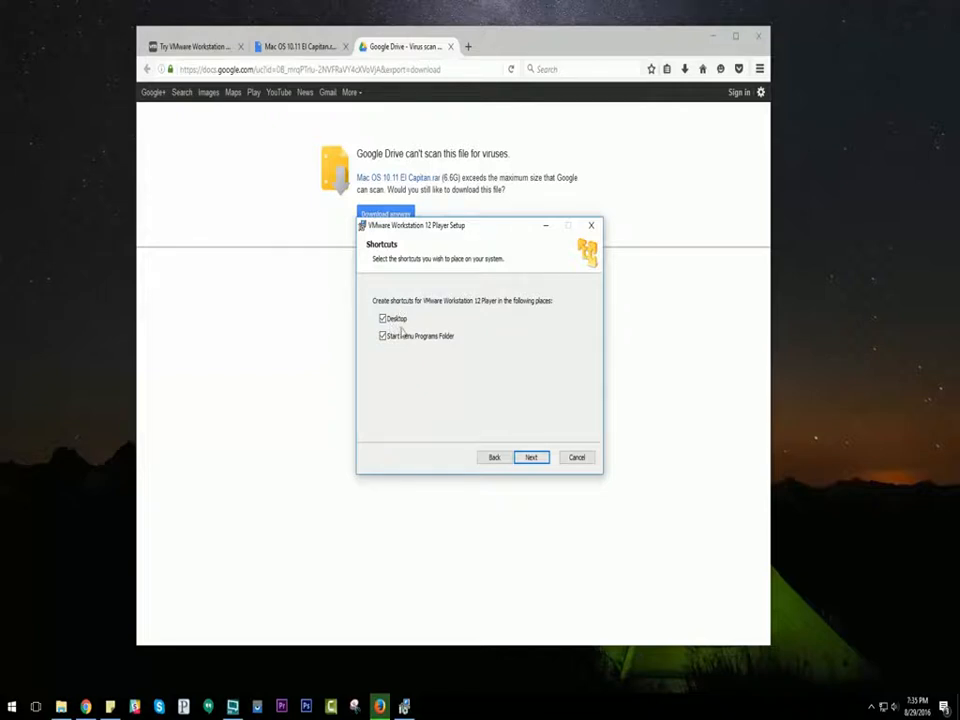
# - Keep the Desktop and Start Menu shortcuts, install VMware Workstation 12 Player and finish the wizard without entering a license
pyautogui.click(531, 457)
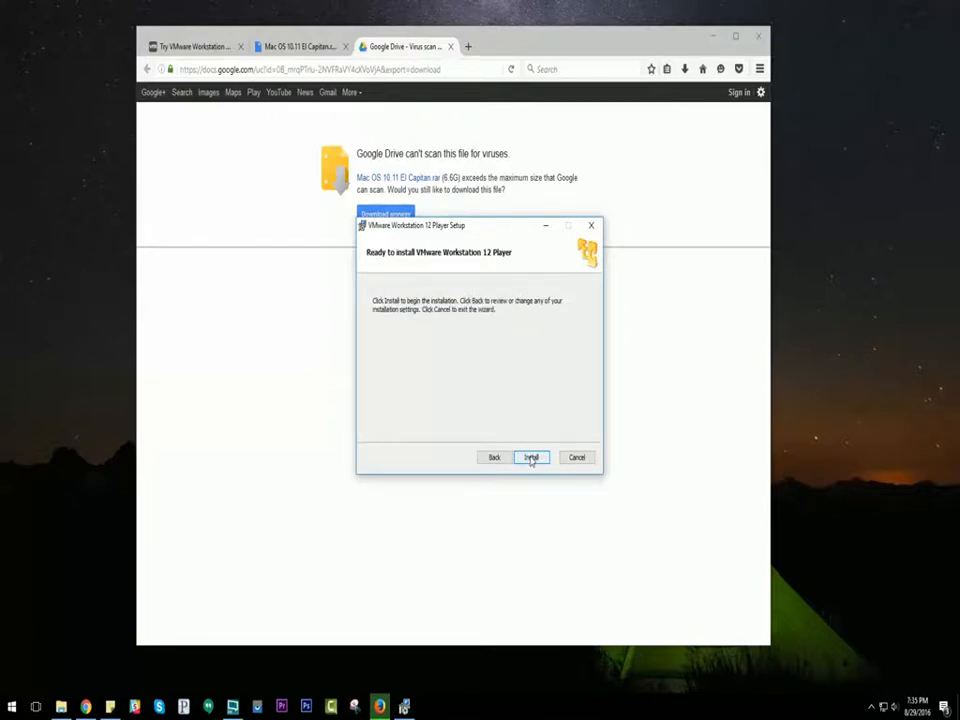
pyautogui.click(531, 457)
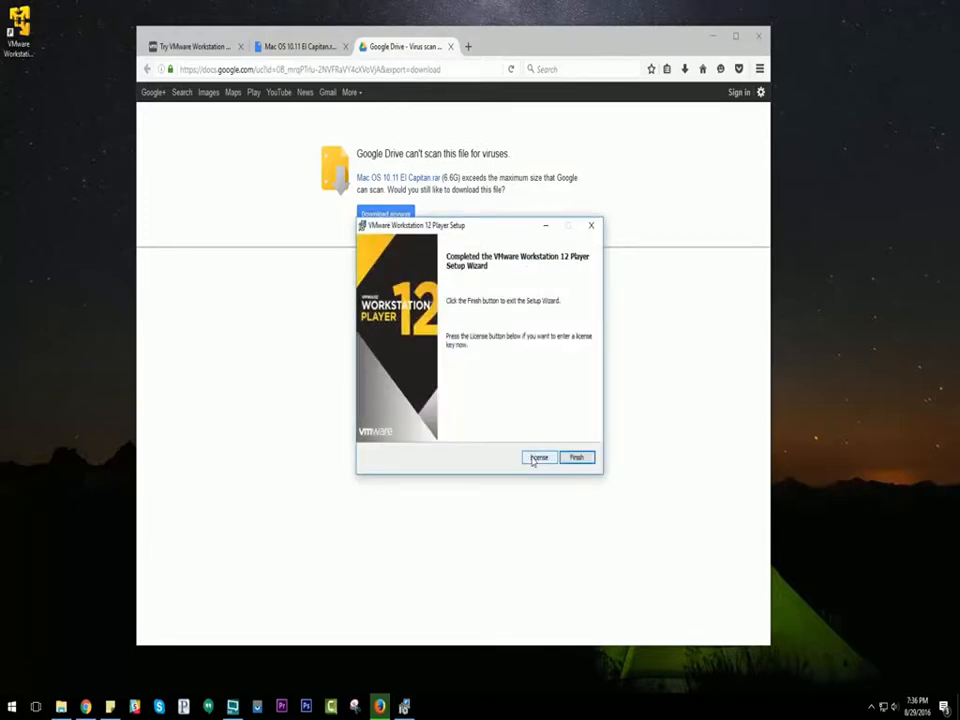
pyautogui.click(577, 458)
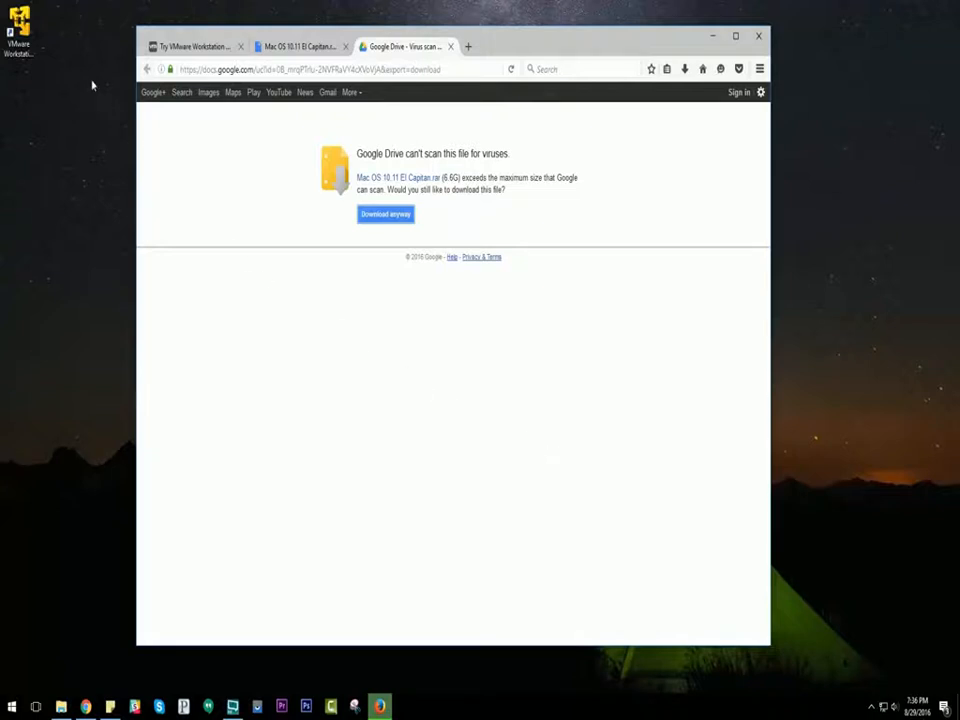
# - Launch VMware Workstation 12 Player from the desktop and skip the offered Workstation Pro 12.1.1 update
pyautogui.click(22, 28)
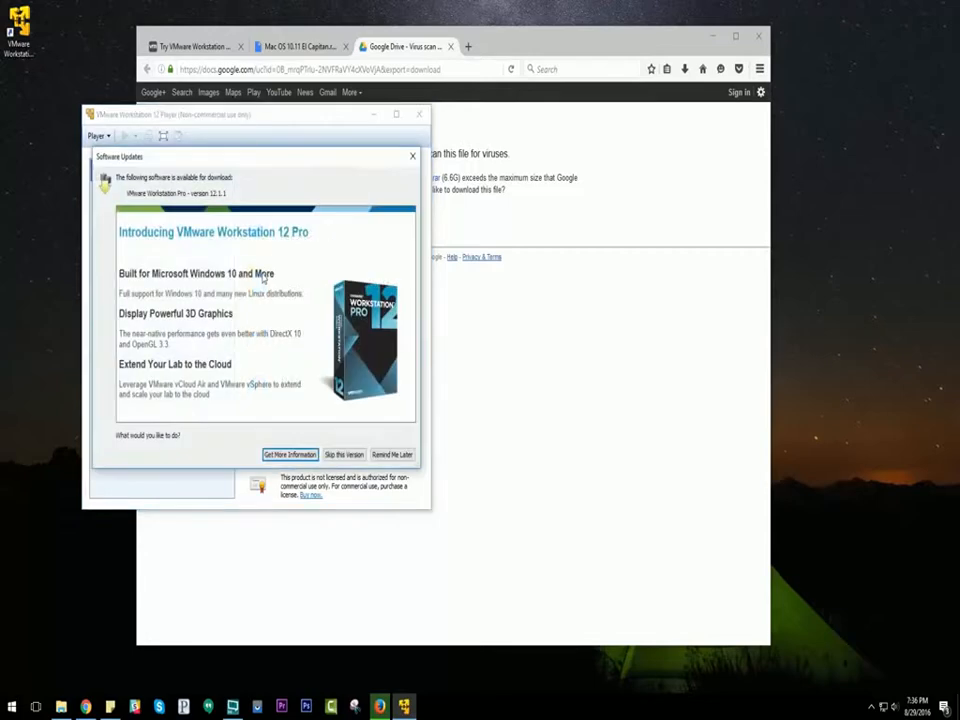
pyautogui.click(344, 455)
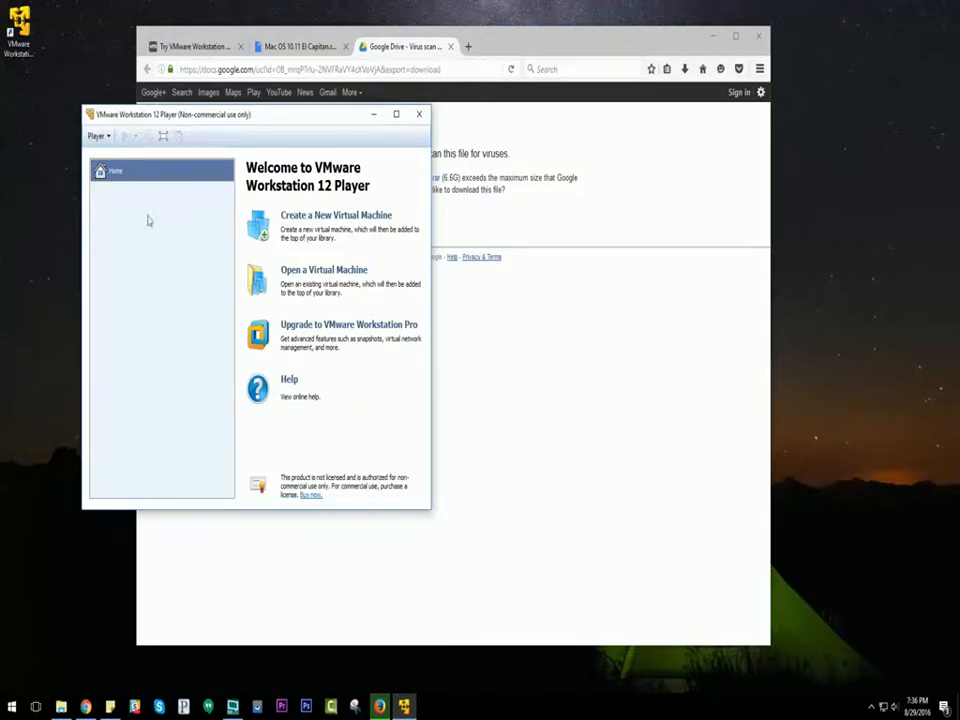
pyautogui.moveTo(246, 118); pyautogui.dragTo(287, 141)
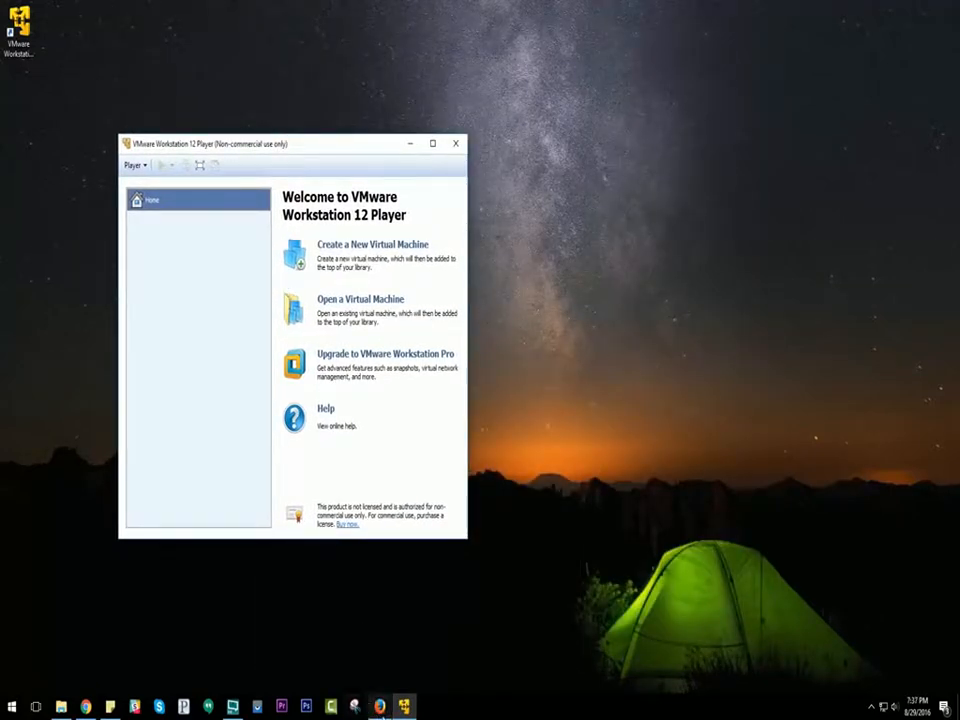
# - Switch to Firefox and open the downloaded Mac OS 10.11 El Capitan(1).rar archive
pyautogui.click(379, 706)
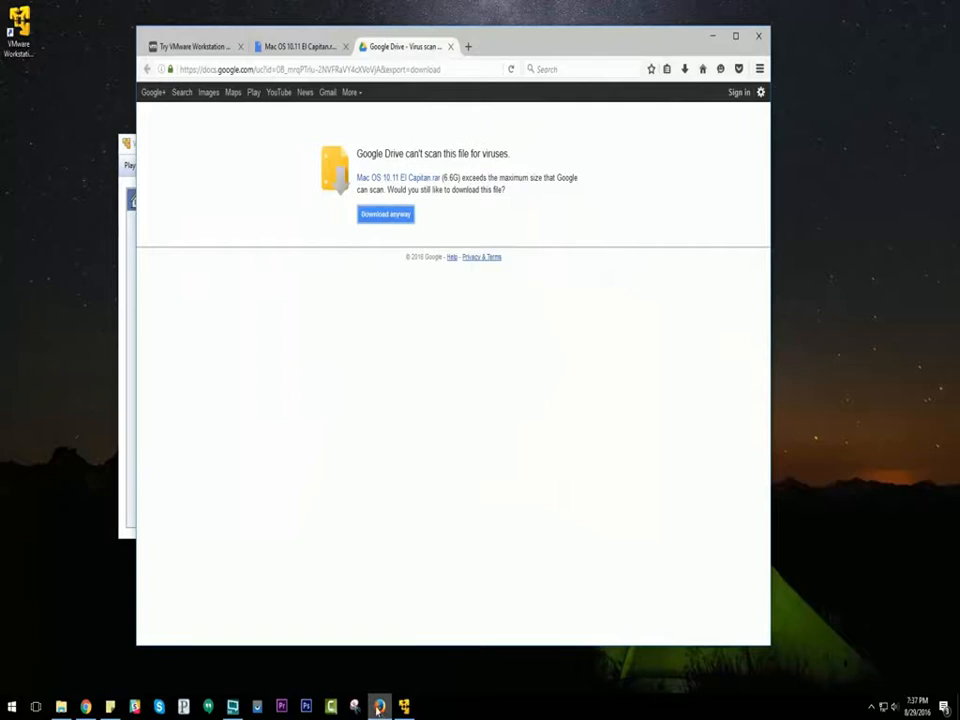
pyautogui.click(684, 69)
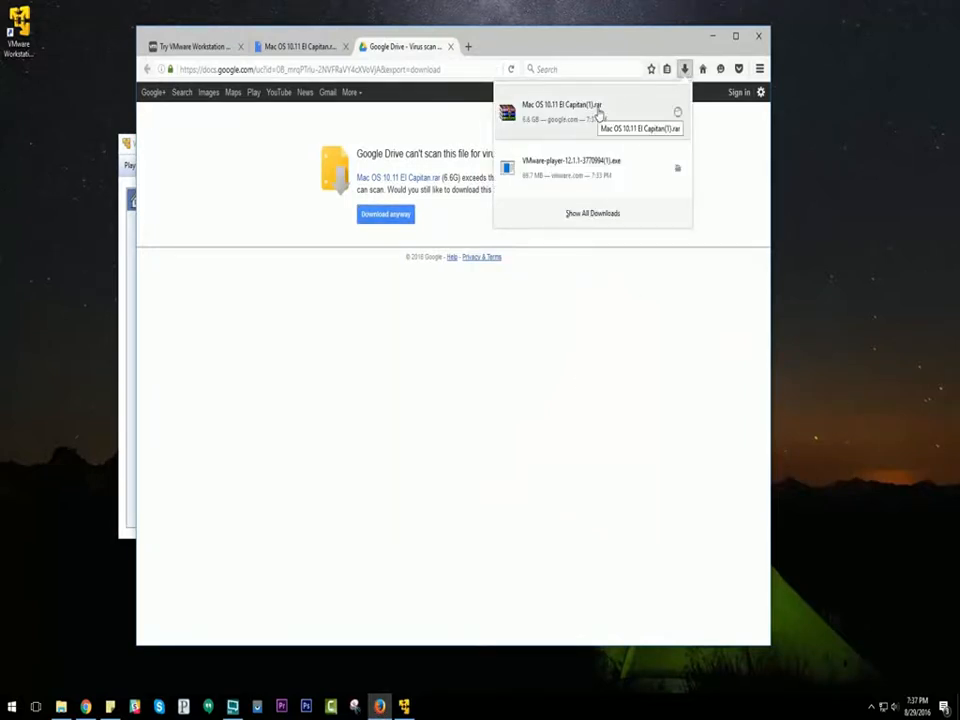
pyautogui.click(598, 113)
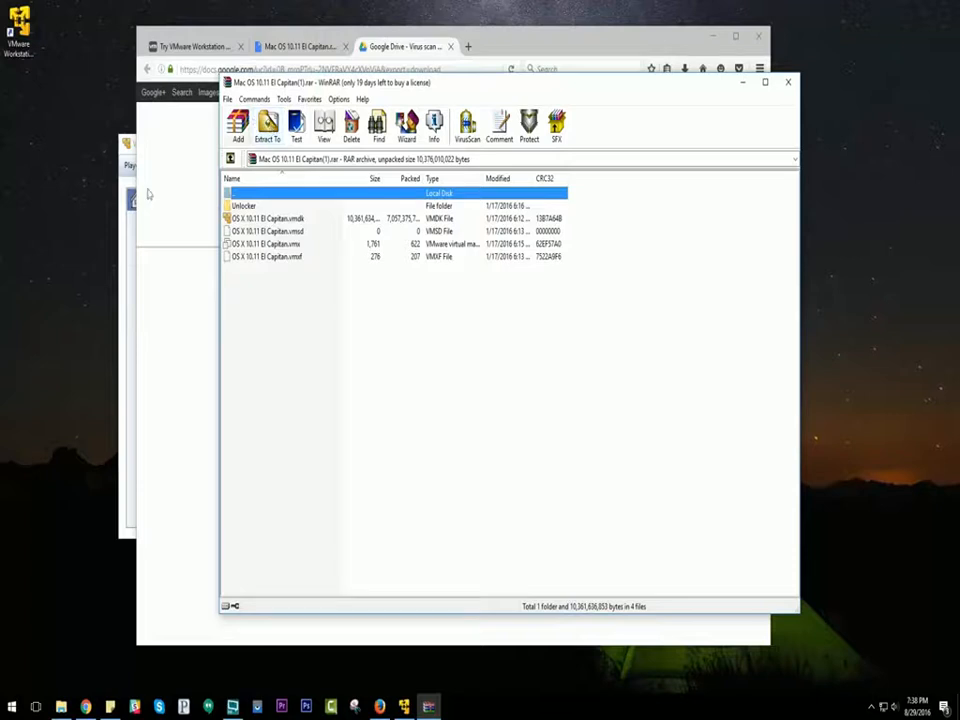
# - Create a folder named OSX at the root of Local Disk (C:) in File Explorer, then close the Explorer window
pyautogui.click(61, 706)
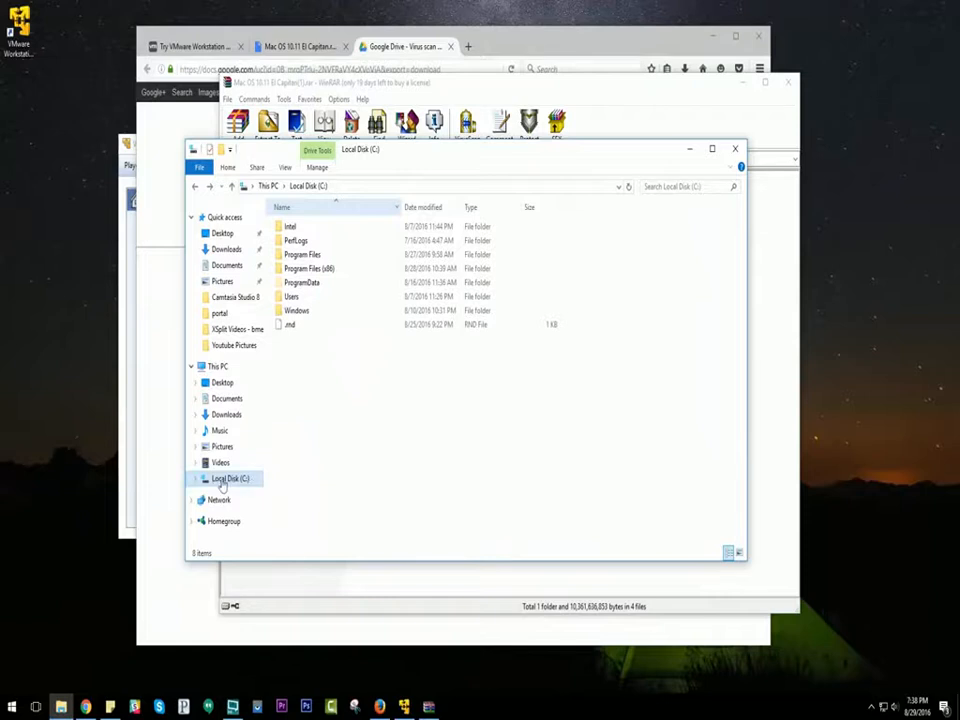
pyautogui.rightClick(299, 364)
pyautogui.moveTo(360, 500)
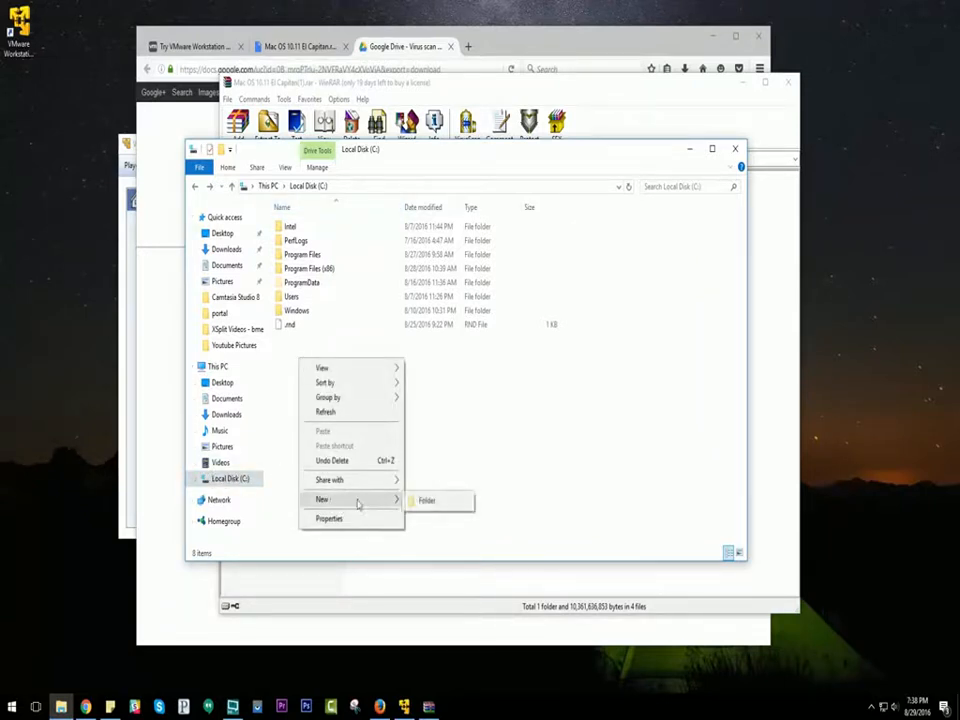
pyautogui.click(426, 503)
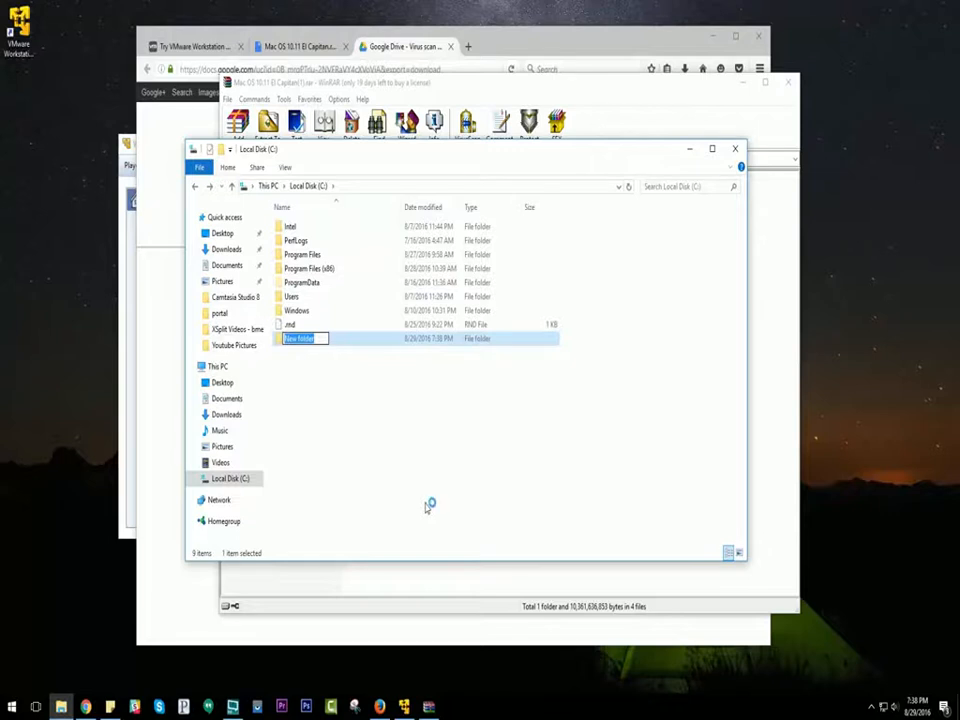
pyautogui.write('OSX')
pyautogui.press('Return')
pyautogui.click(735, 149)
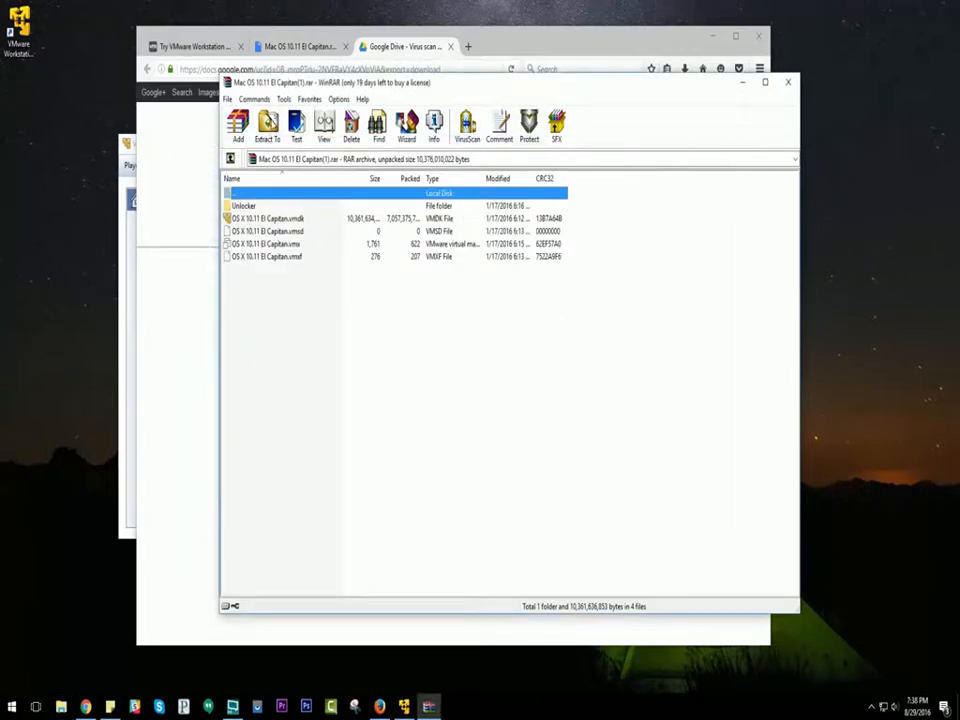
# - Extract the whole El Capitan archive into the OSX folder on Local Disk (C:)
pyautogui.click(268, 122)
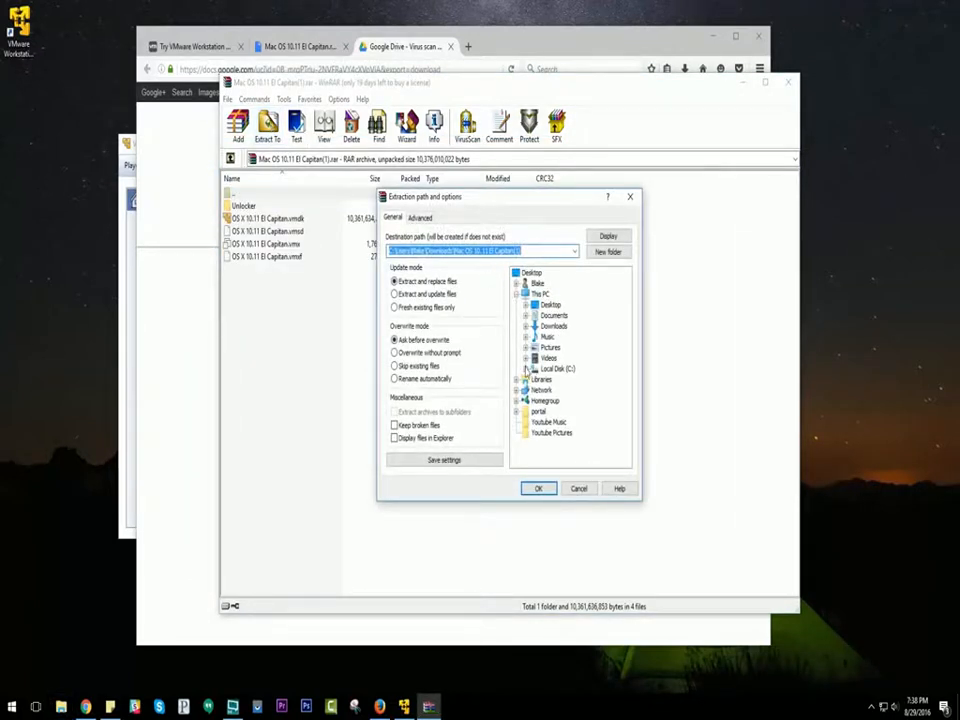
pyautogui.click(526, 368)
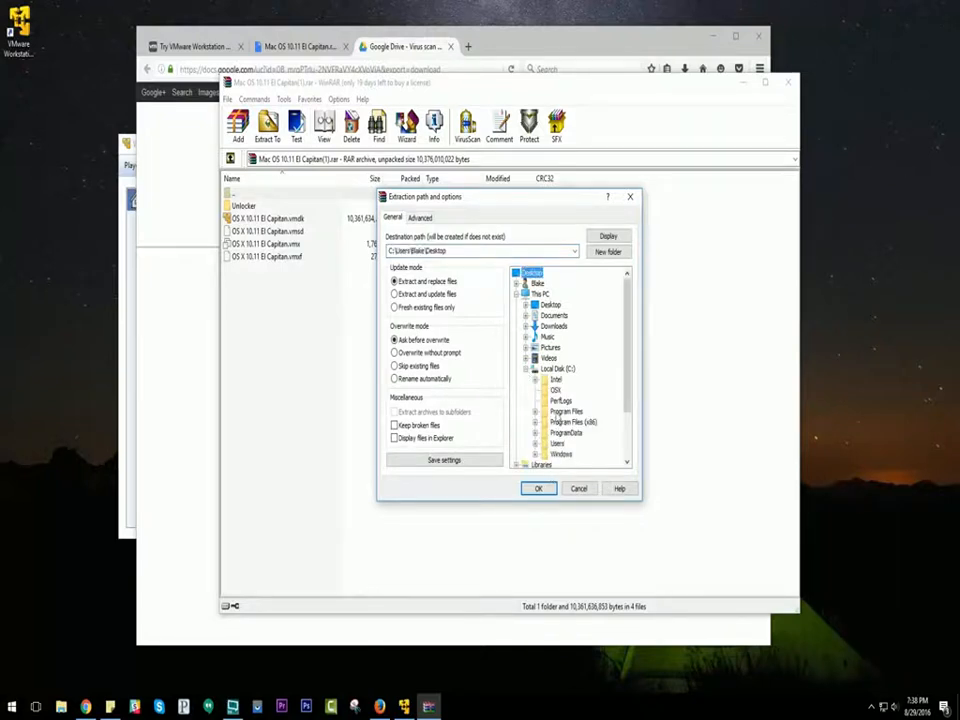
pyautogui.click(555, 390)
pyautogui.click(538, 488)
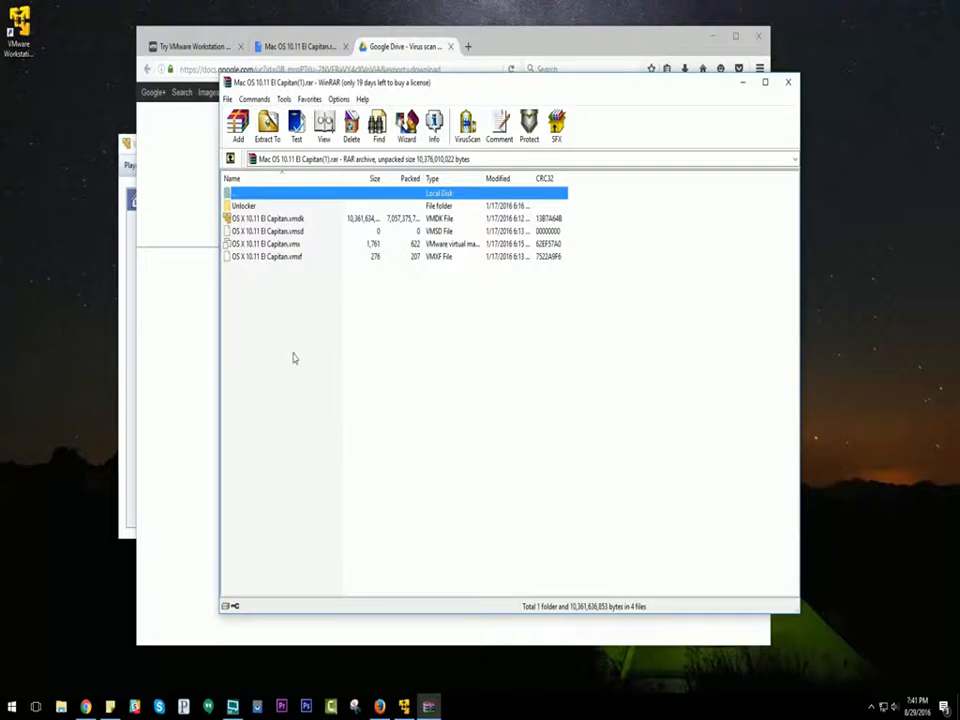
# - Find the Windows folder options and enable showing hidden files, folders, and drives, applying the change
pyautogui.click(13, 707)
pyautogui.write('folder')
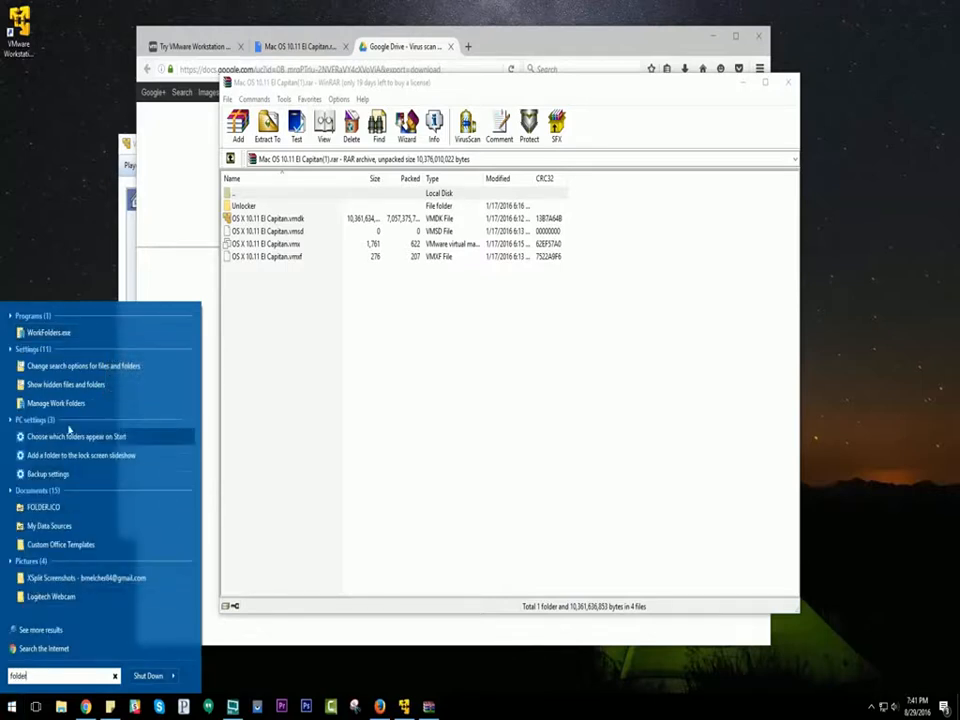
pyautogui.click(70, 390)
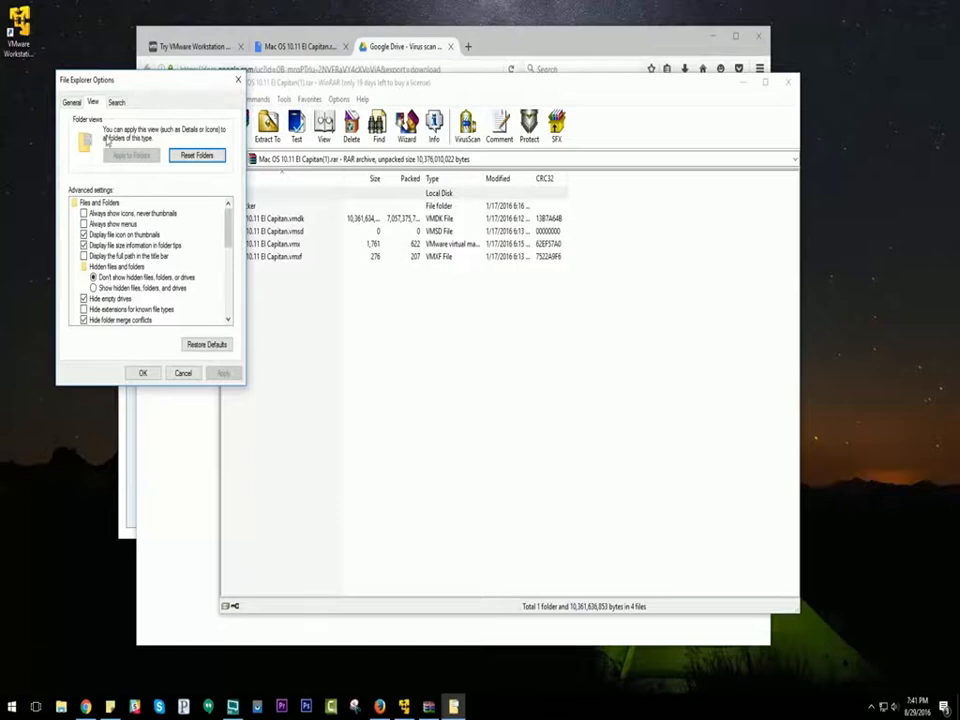
pyautogui.click(74, 104)
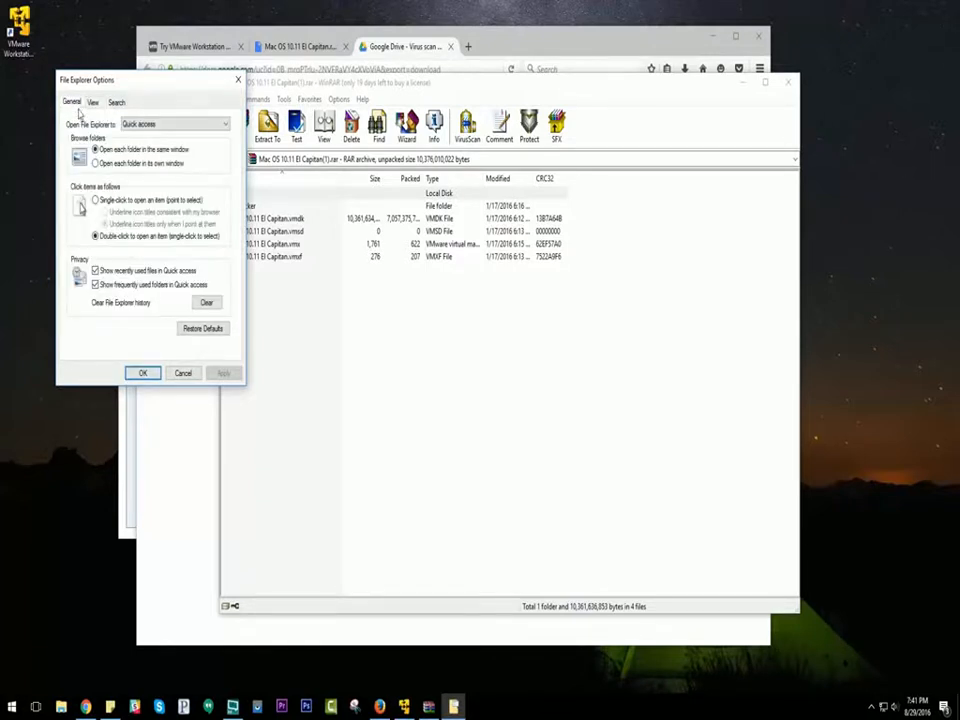
pyautogui.click(93, 104)
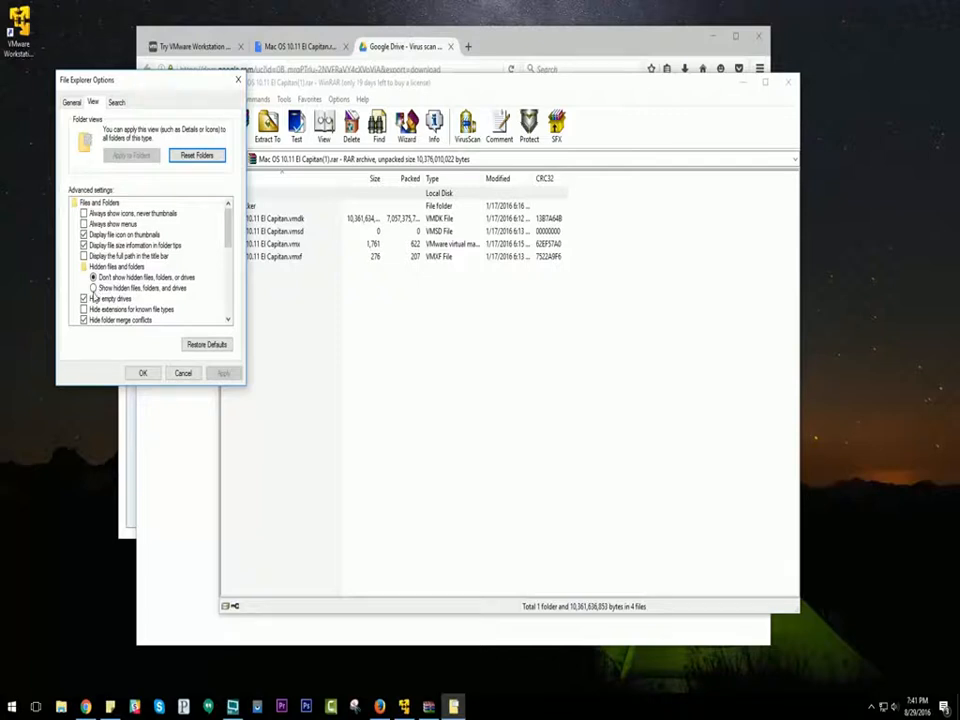
pyautogui.click(93, 288)
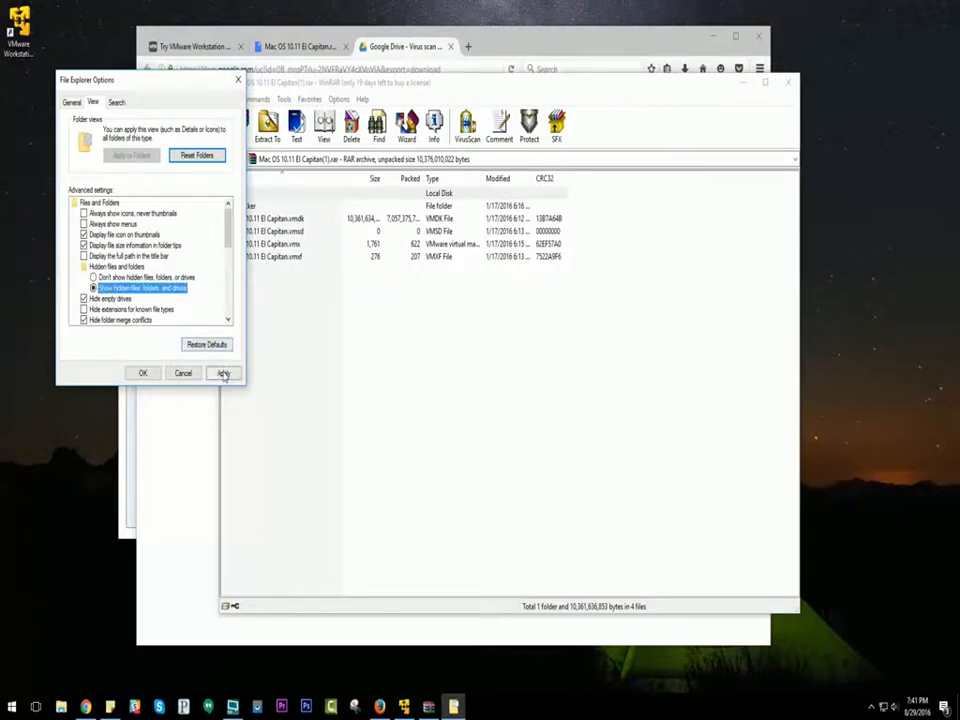
pyautogui.click(223, 372)
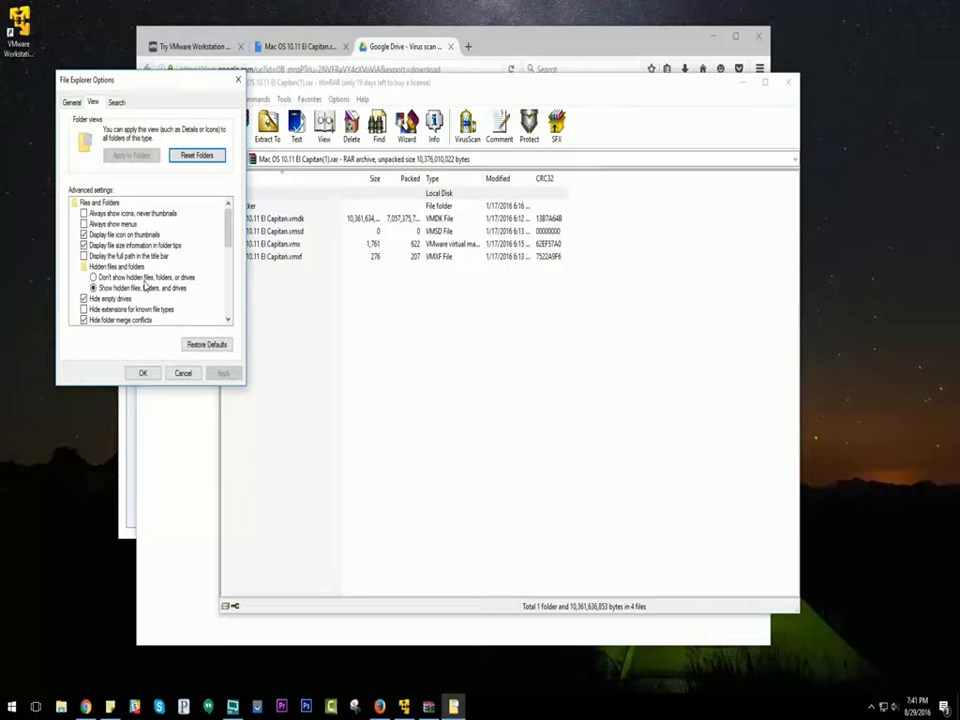
pyautogui.click(150, 374)
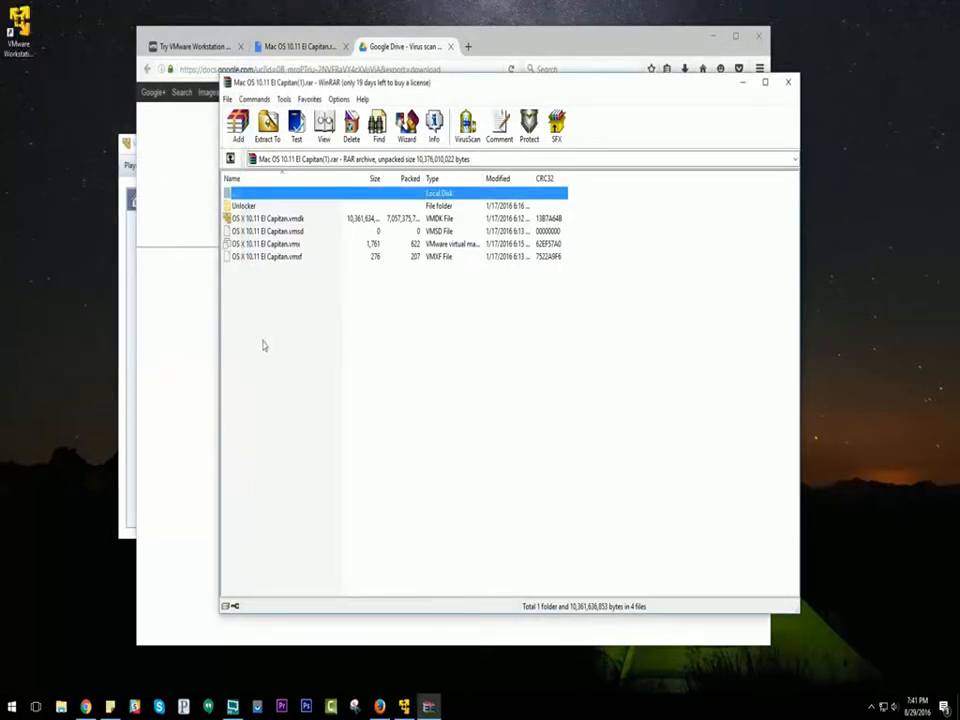
# - Close the WinRAR archive window and the Firefox window with all its tabs
pyautogui.click(784, 86)
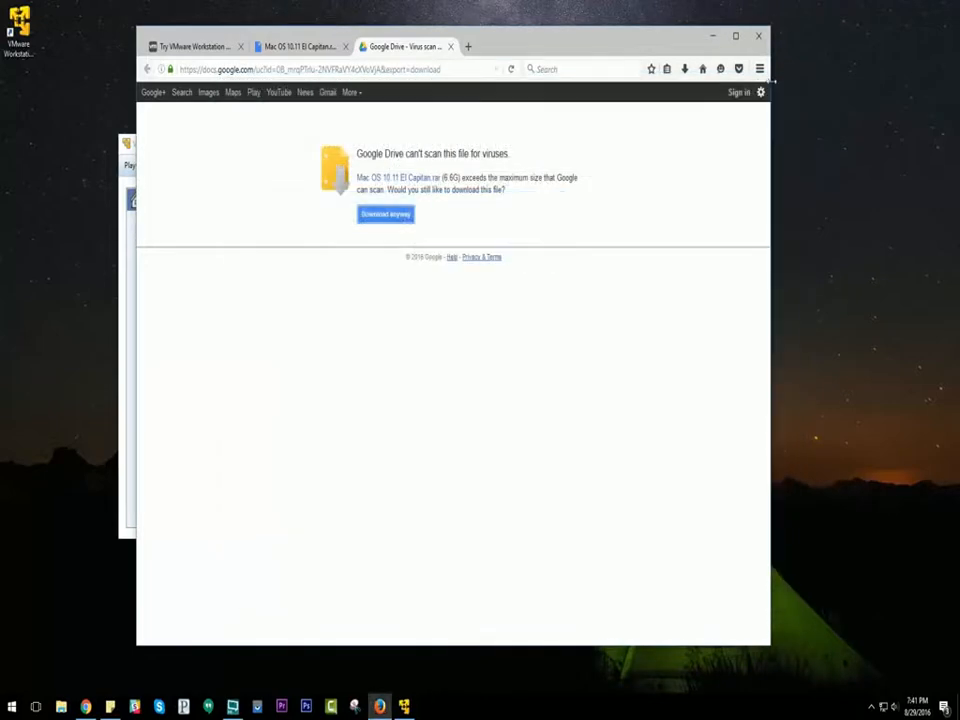
pyautogui.click(758, 36)
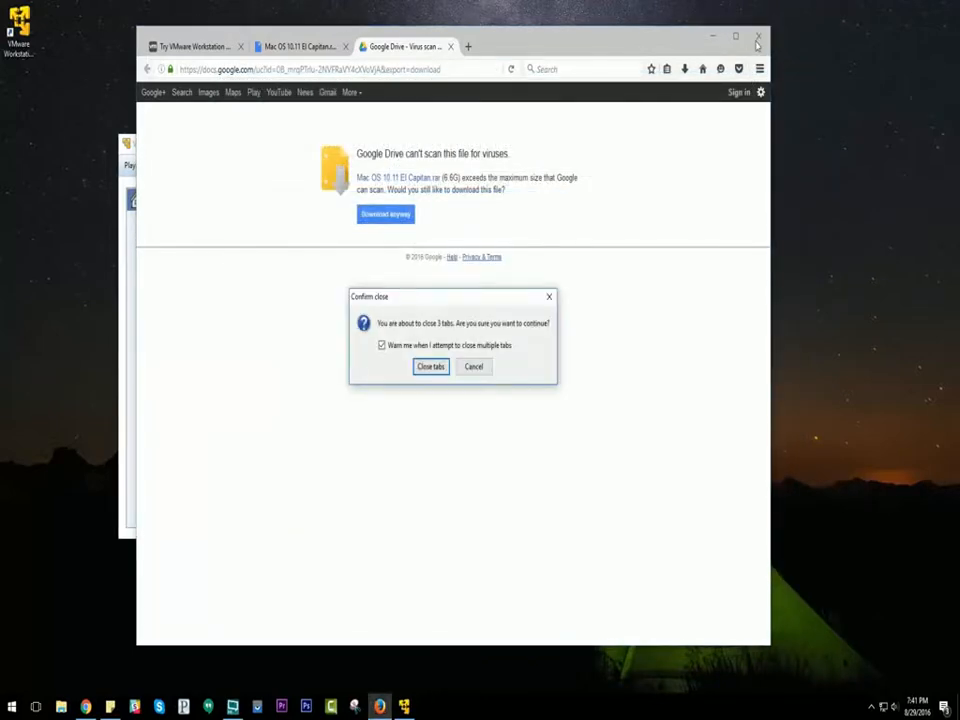
pyautogui.click(428, 367)
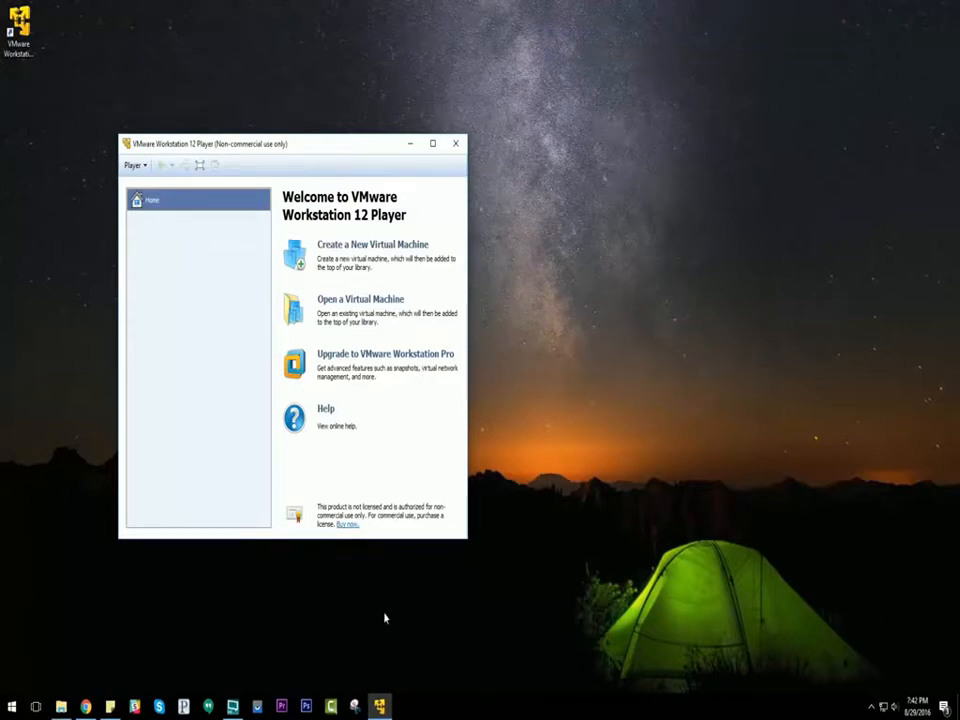
# - Switch to File Explorer and open the inner unlocker204 folder inside OSX\Unlocker\unlocker204 on Local Disk (C:)
pyautogui.click(61, 707)
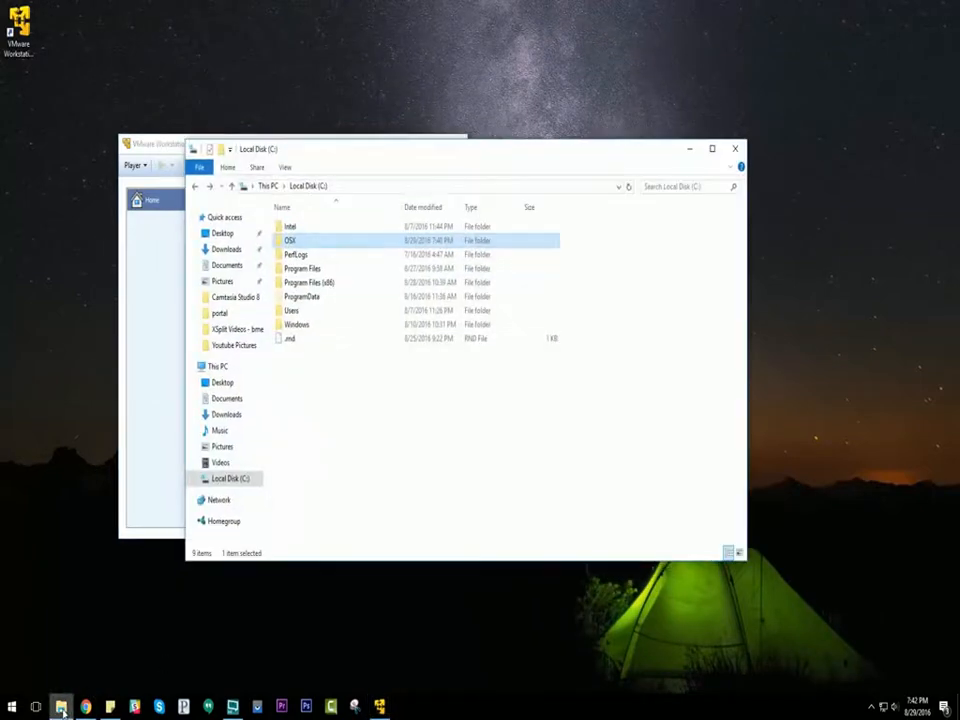
pyautogui.doubleClick(297, 245)
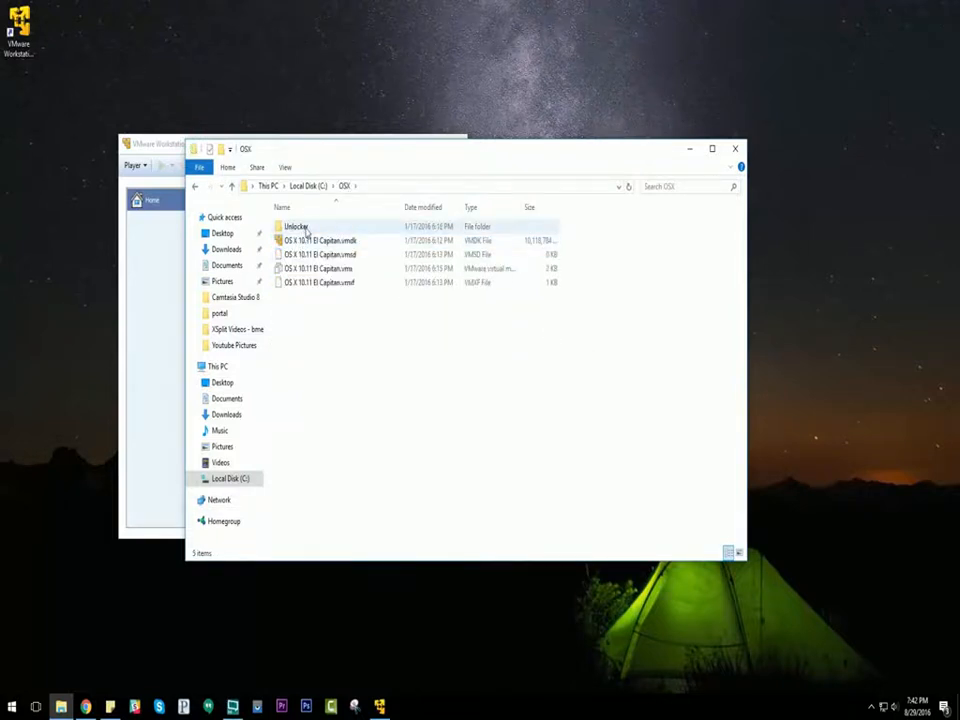
pyautogui.click(306, 229)
pyautogui.doubleClick(306, 229)
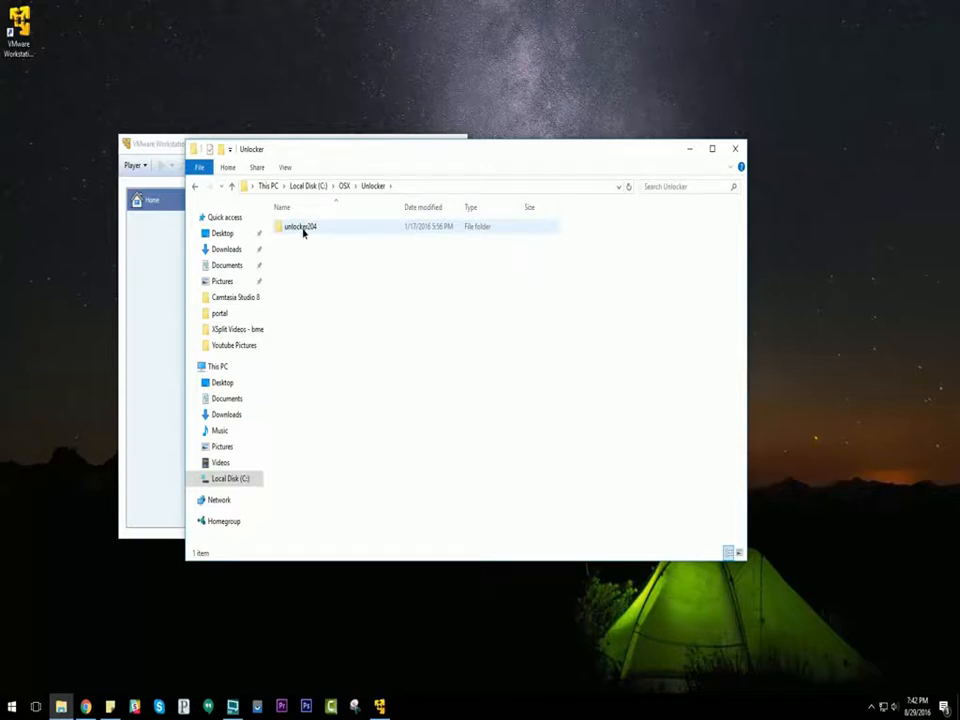
pyautogui.doubleClick(303, 231)
pyautogui.doubleClick(303, 231)
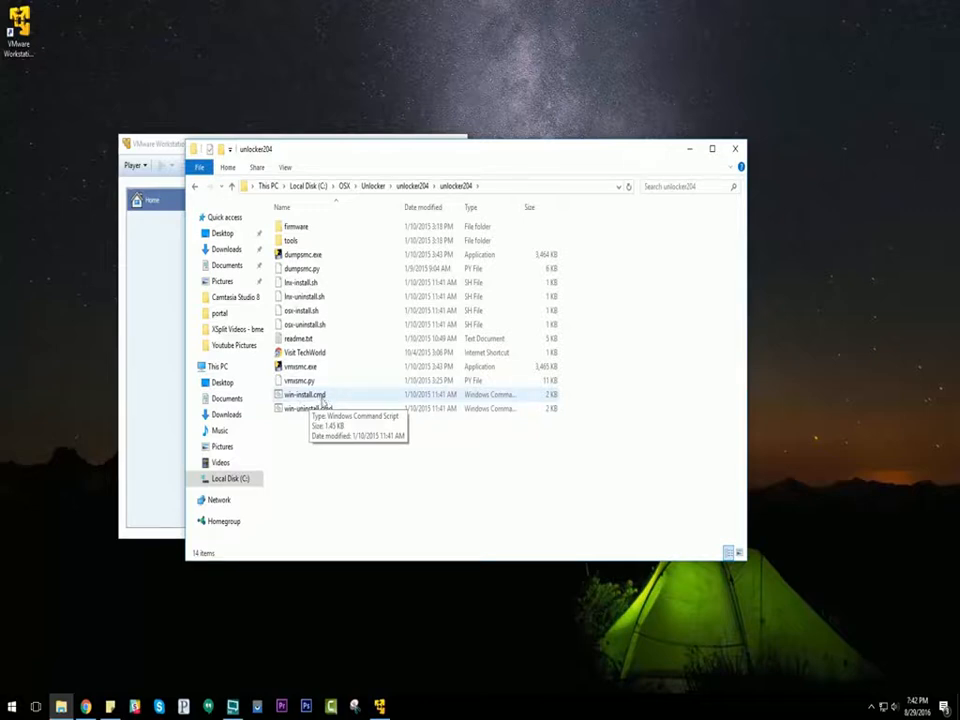
# - Run win-install.cmd as administrator, allow it to make changes, and close the Explorer window
pyautogui.moveTo(521, 204); pyautogui.dragTo(567, 205)
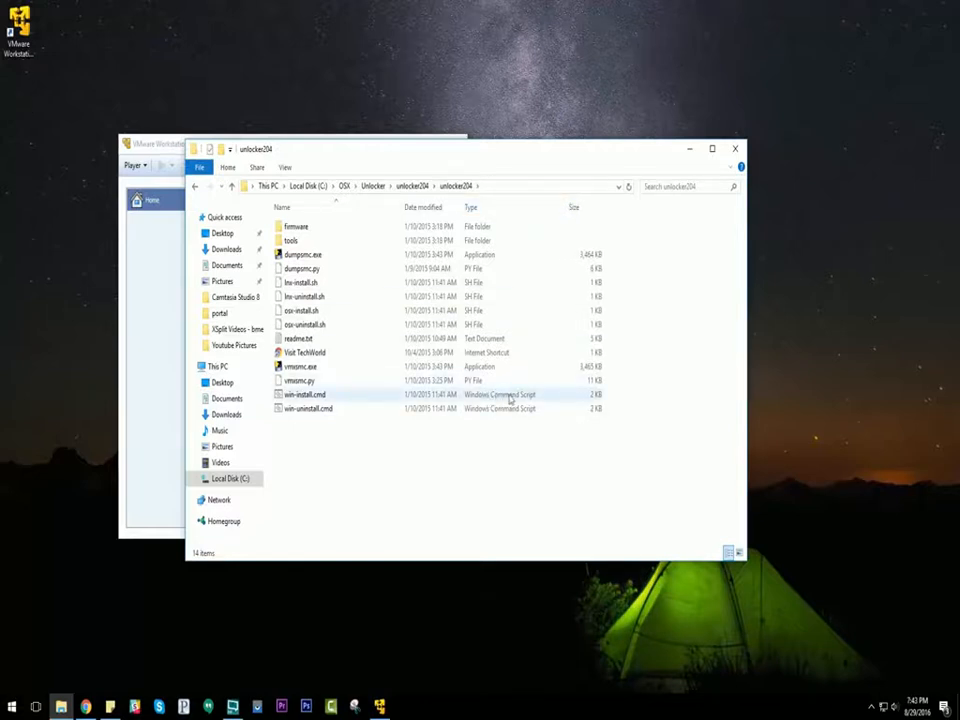
pyautogui.rightClick(307, 396)
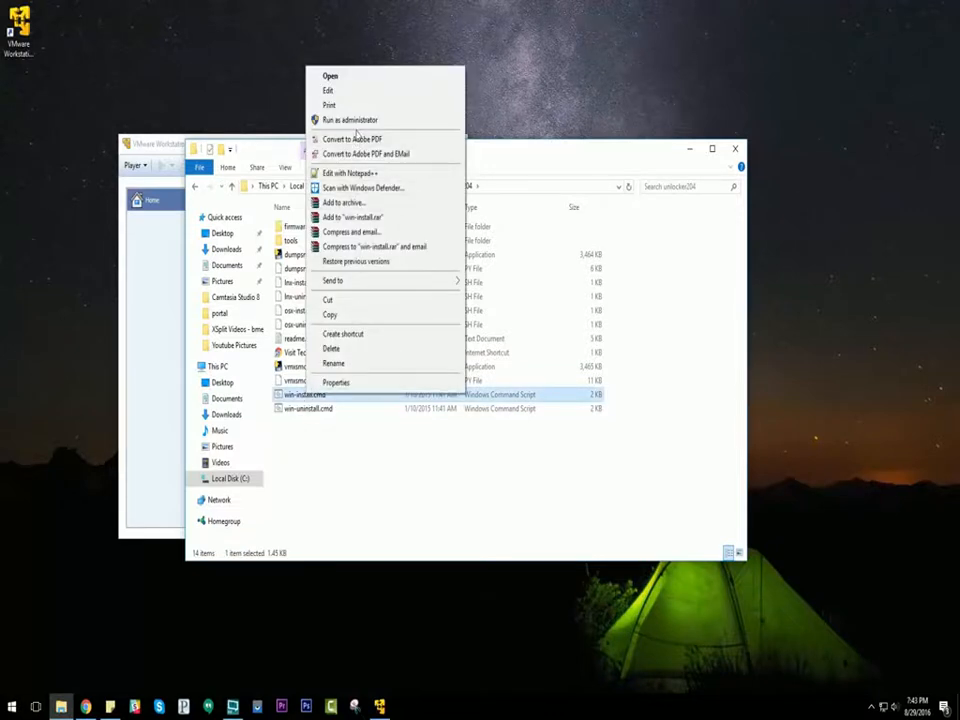
pyautogui.click(362, 121)
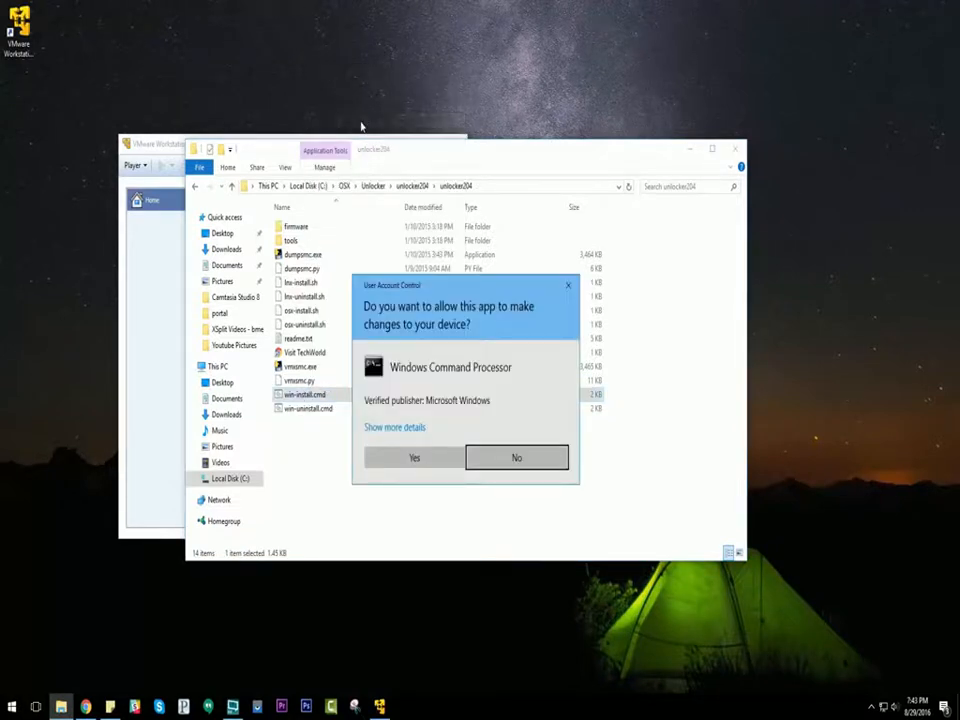
pyautogui.click(417, 457)
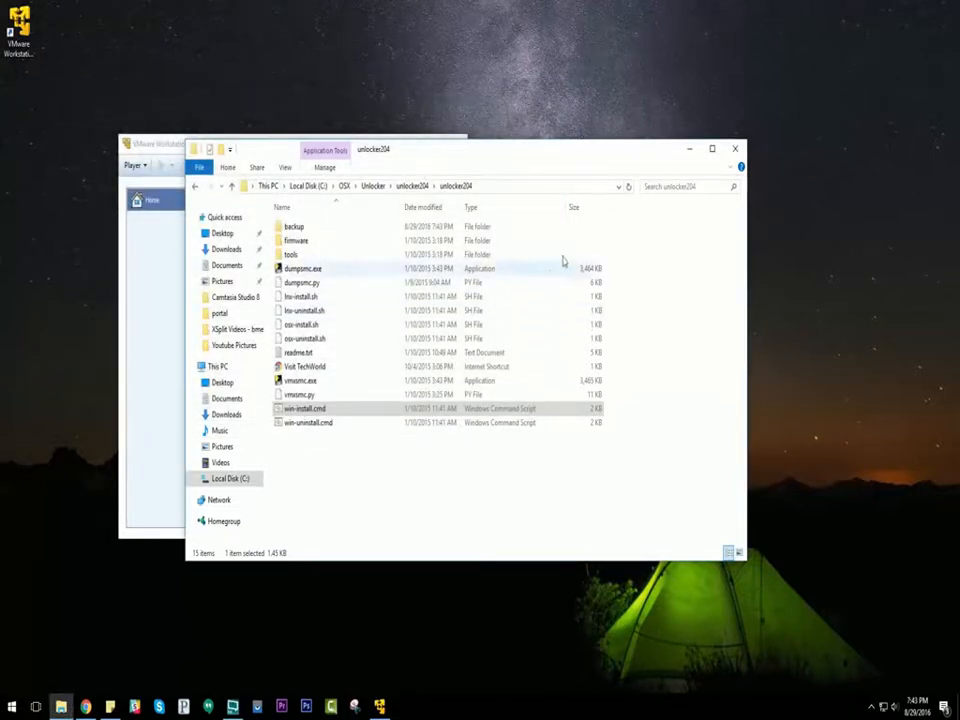
pyautogui.click(735, 150)
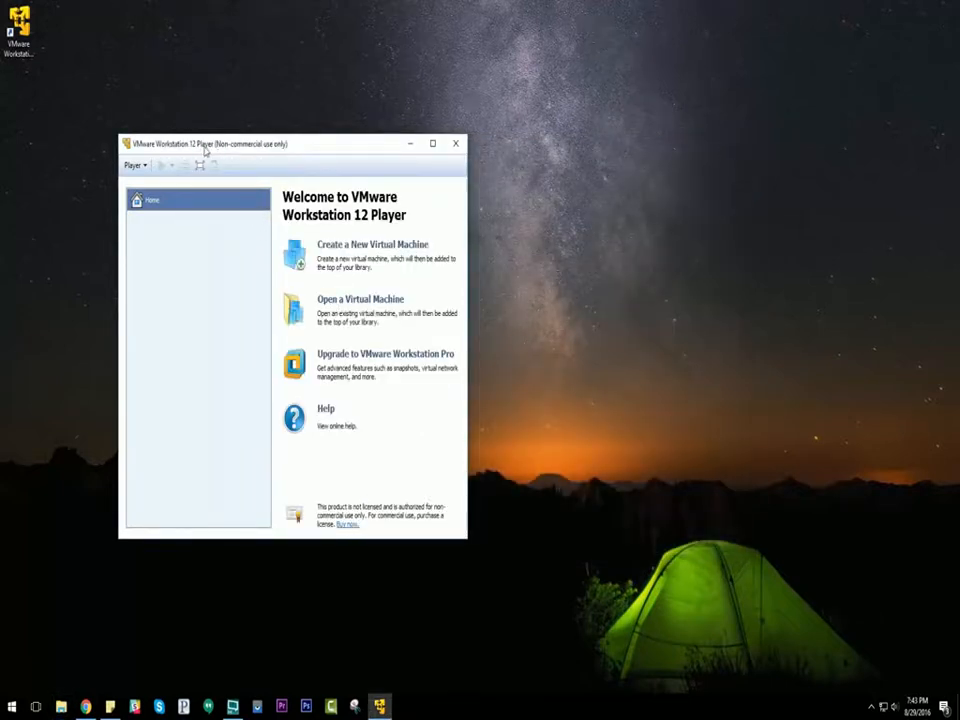
# - Open the existing virtual machine OS X 10.11 El Capitan.vmx from the OSX folder in VMware Workstation 12 Player
pyautogui.moveTo(203, 150); pyautogui.dragTo(225, 133)
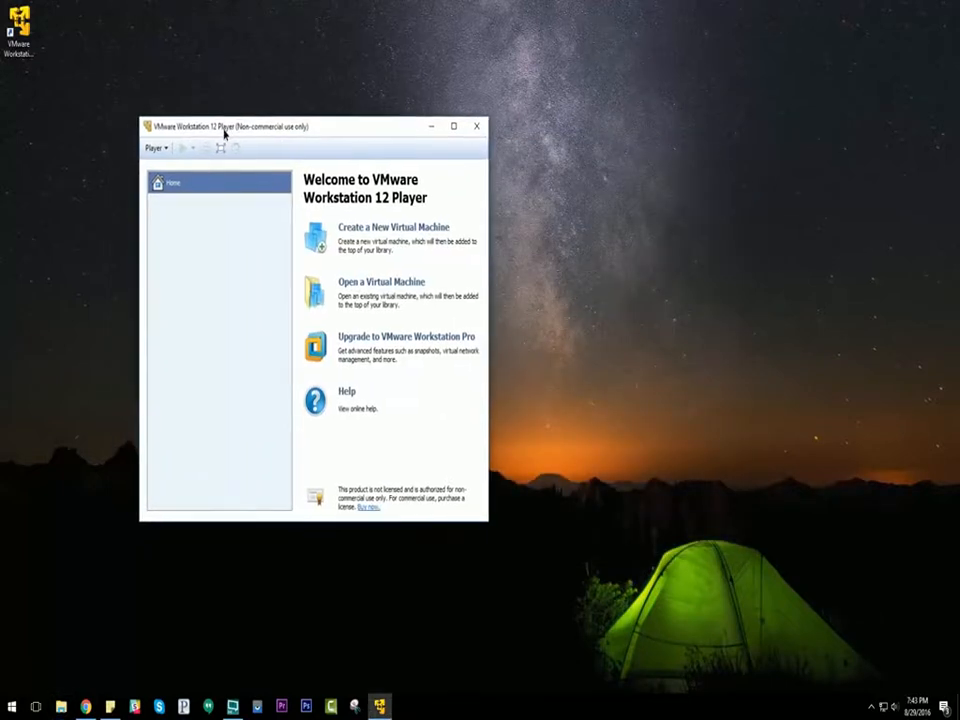
pyautogui.click(380, 286)
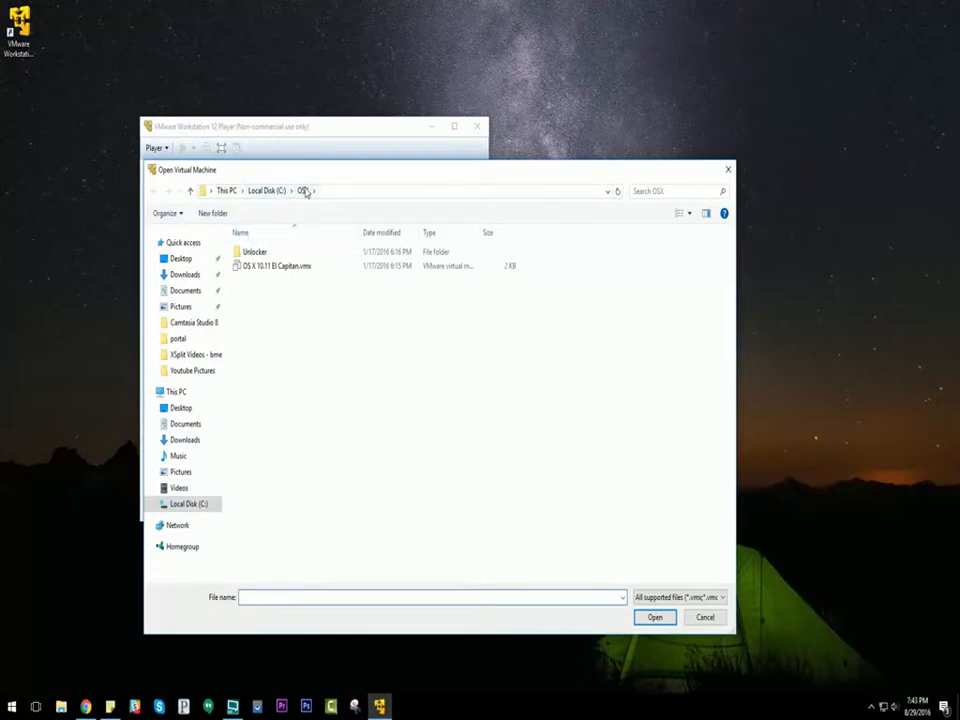
pyautogui.click(306, 271)
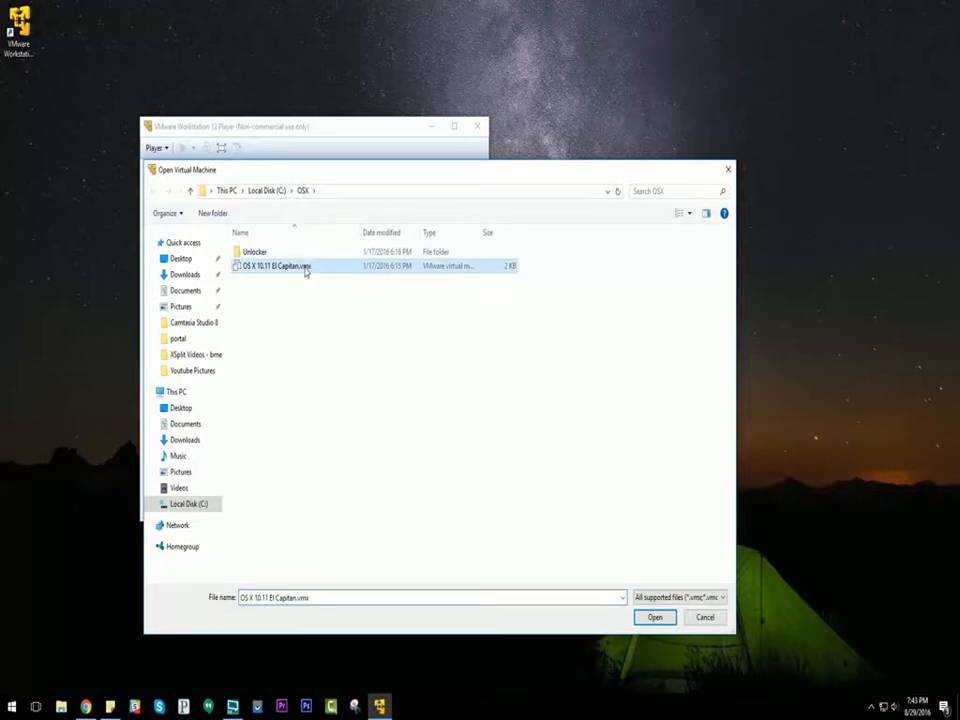
pyautogui.click(655, 617)
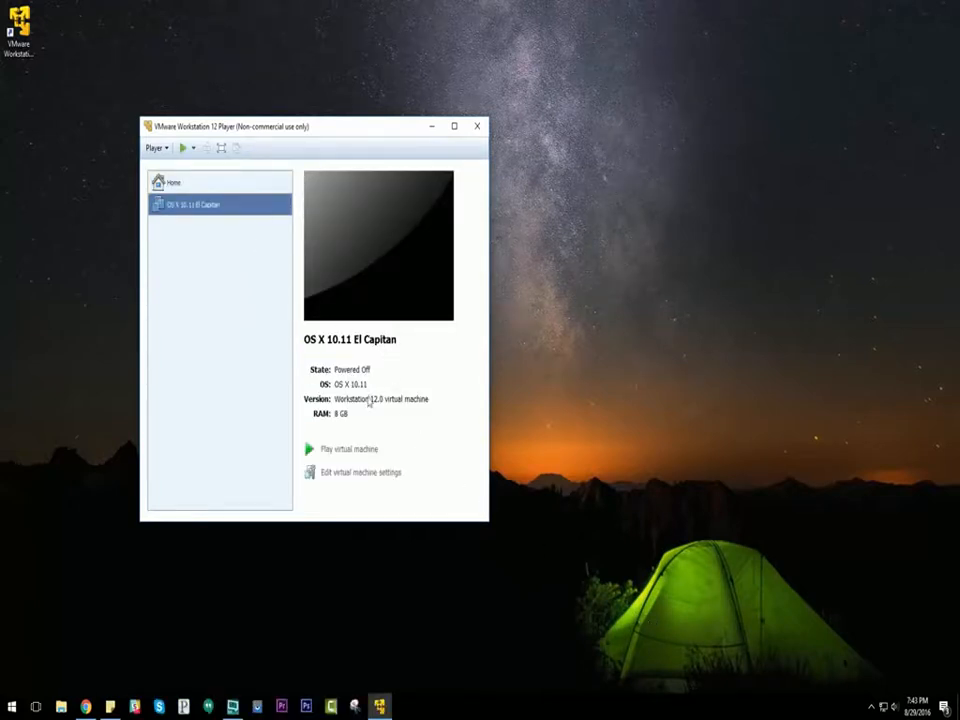
# - Review the El Capitan virtual machine's memory and processor settings, then accept them
pyautogui.click(366, 474)
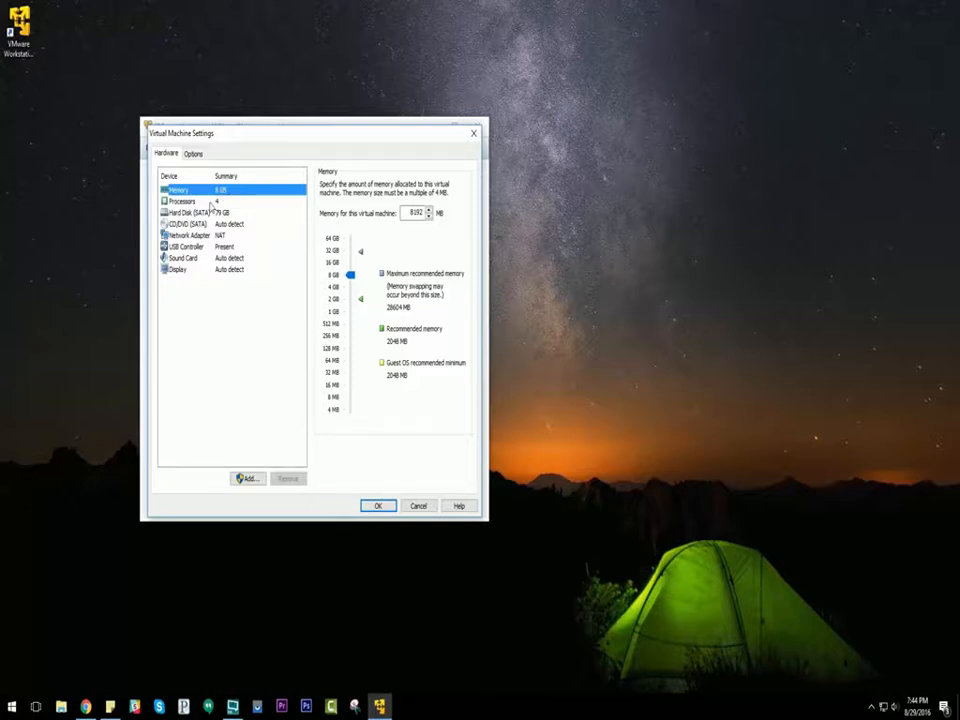
pyautogui.click(229, 200)
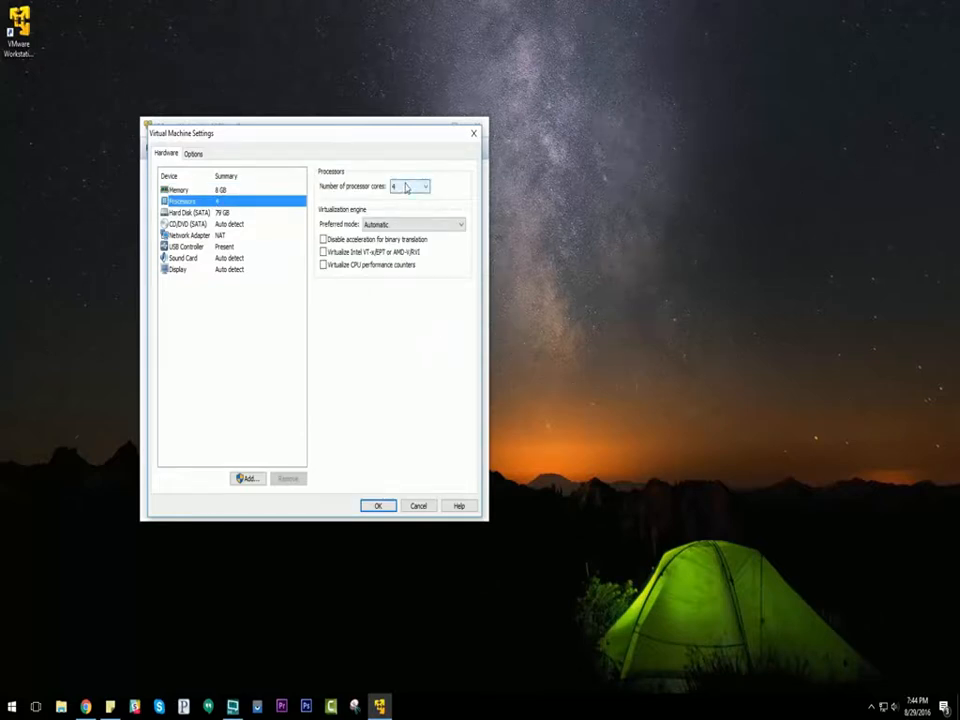
pyautogui.click(222, 189)
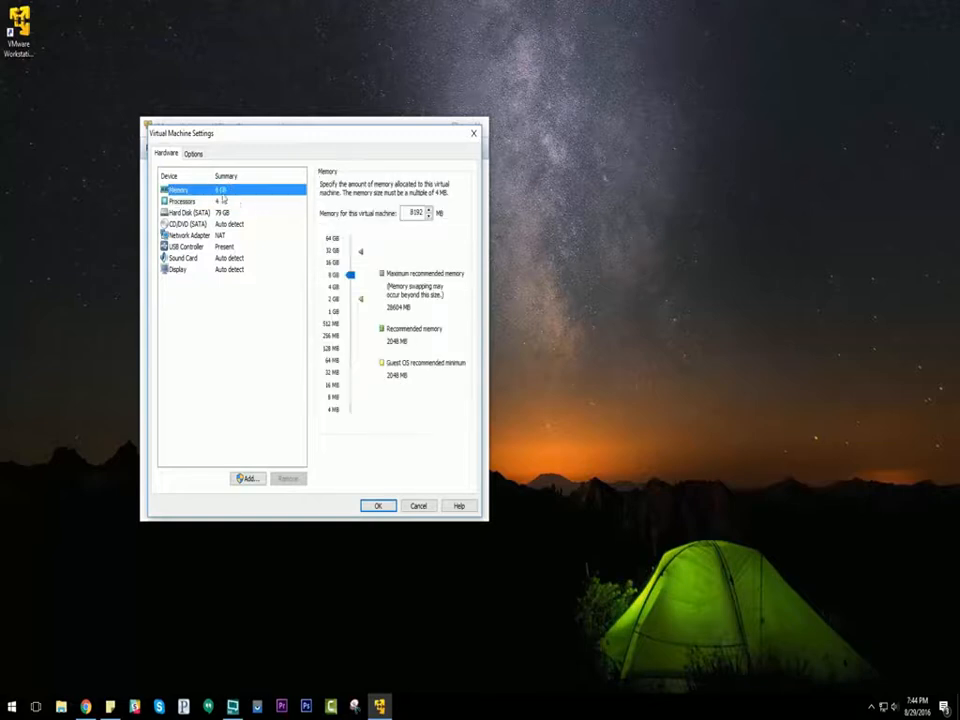
pyautogui.click(378, 507)
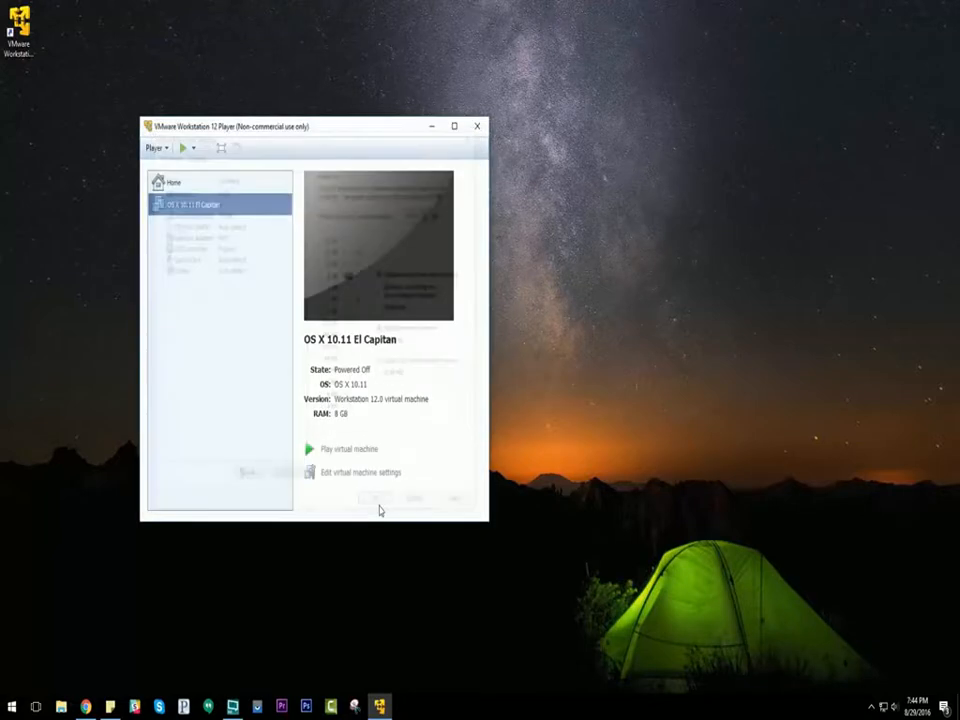
# - Start the El Capitan virtual machine, decline connecting device sata0:1 at every power-on, and dismiss the disconnected-device warning
pyautogui.click(349, 449)
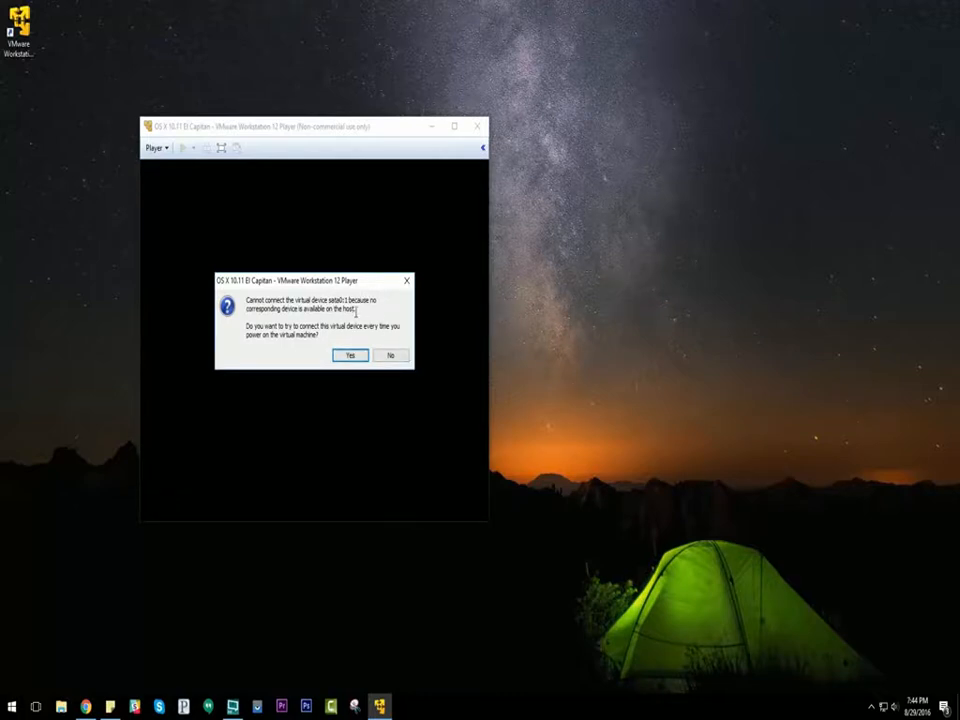
pyautogui.click(389, 357)
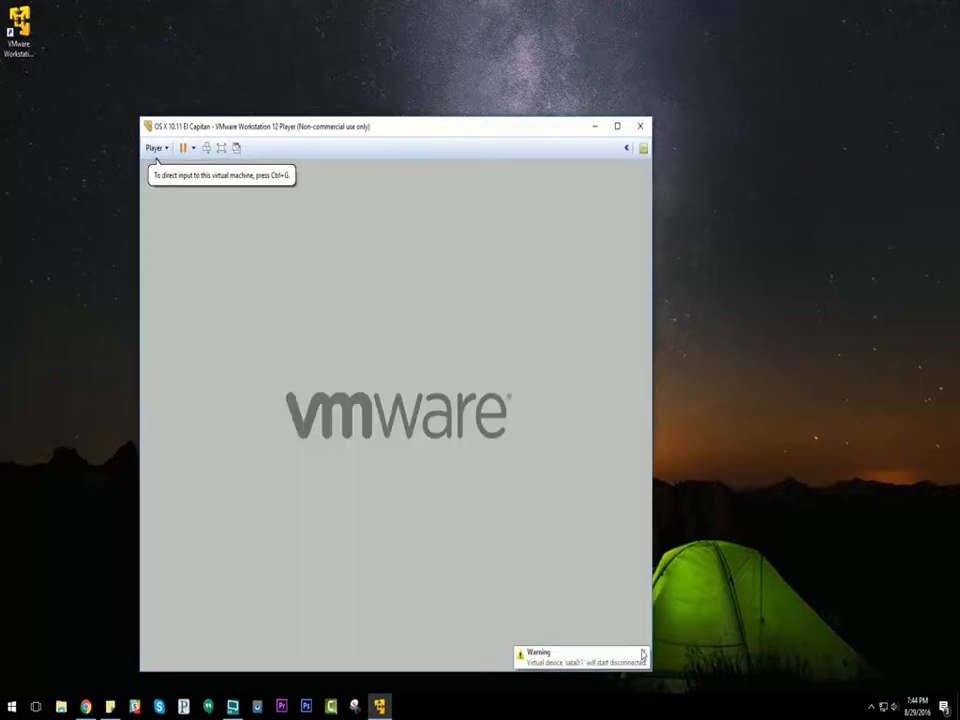
pyautogui.click(644, 655)
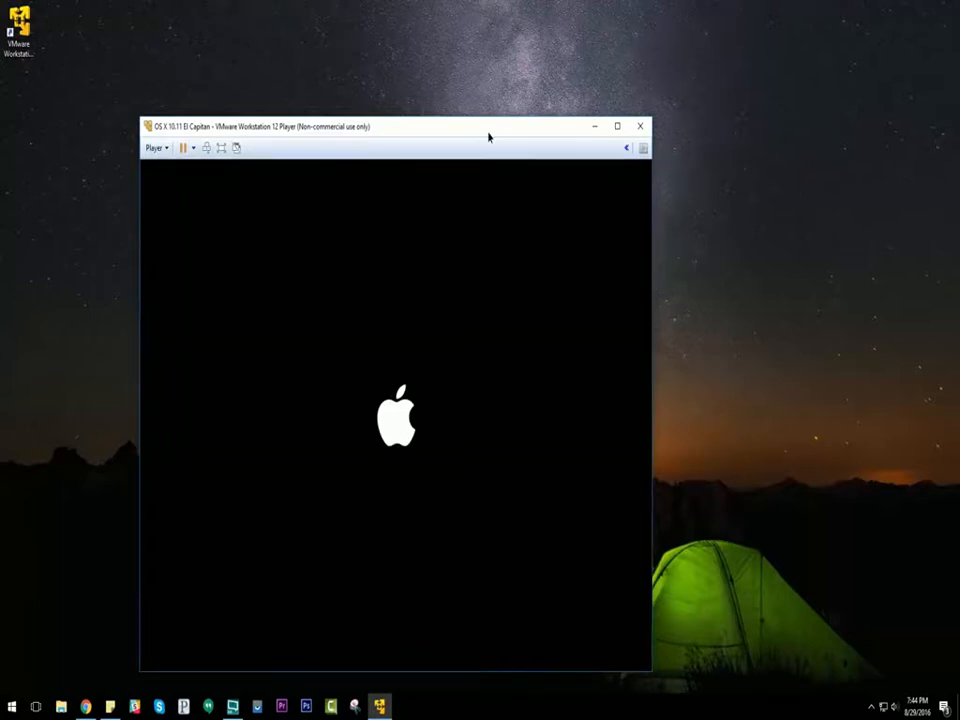
pyautogui.moveTo(489, 137); pyautogui.dragTo(520, 81)
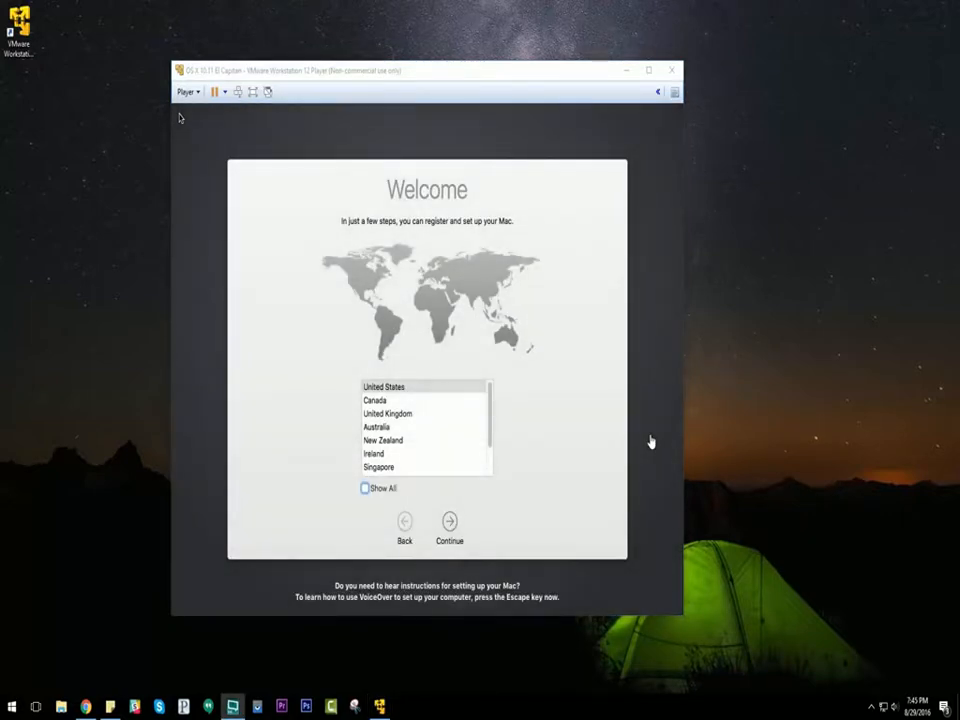
# - Accept United States as the country and U.S. as the keyboard layout in the Mac setup assistant
pyautogui.click(574, 499)
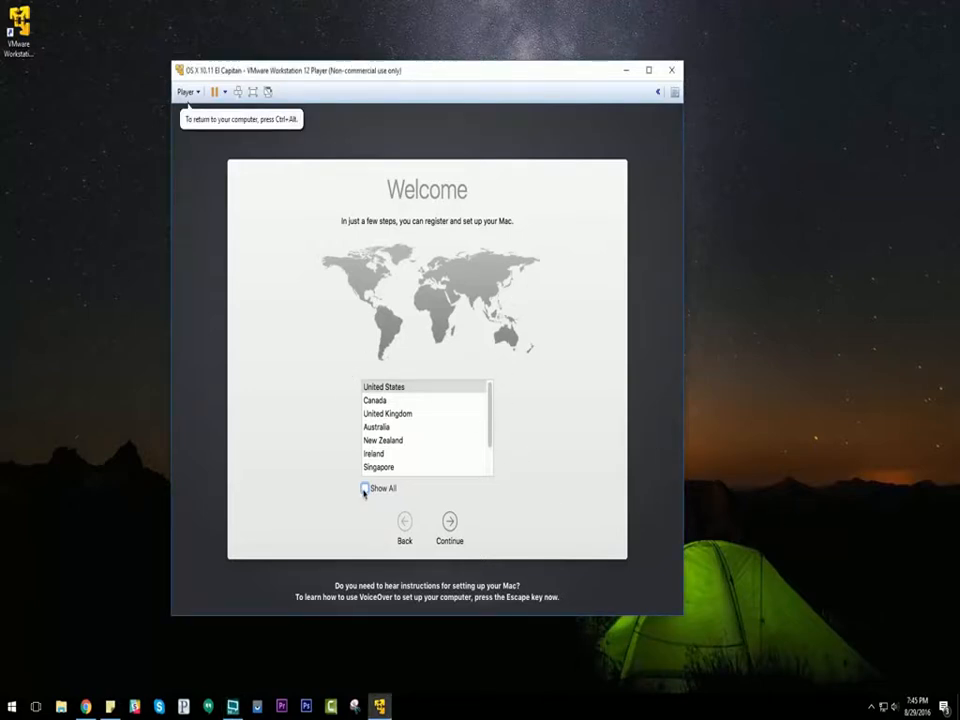
pyautogui.hotkey('ctrl', 'alt')
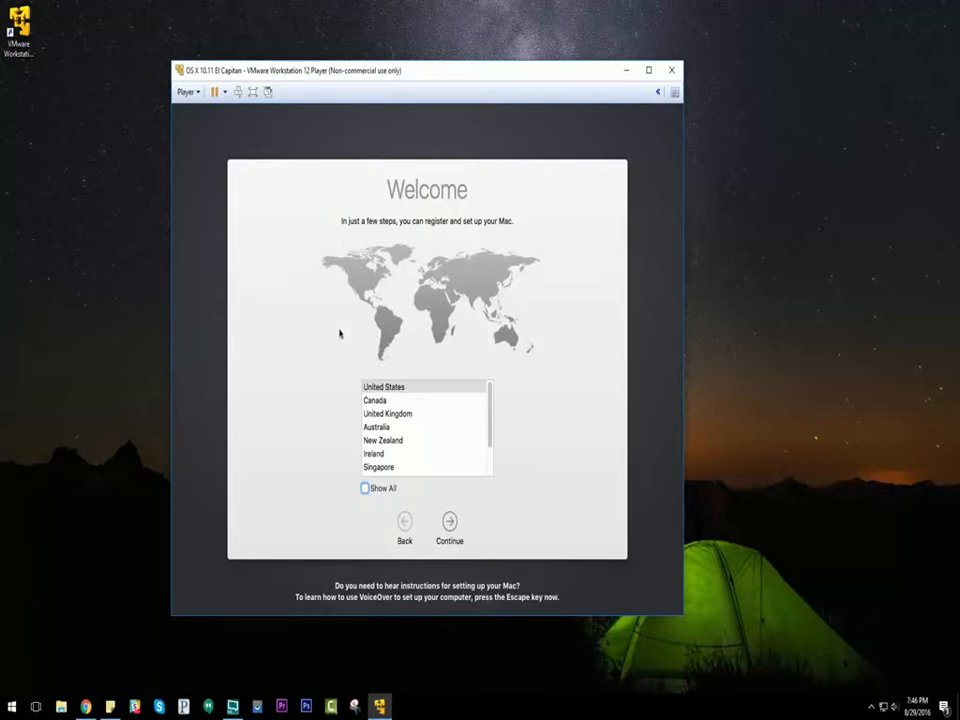
pyautogui.click(450, 521)
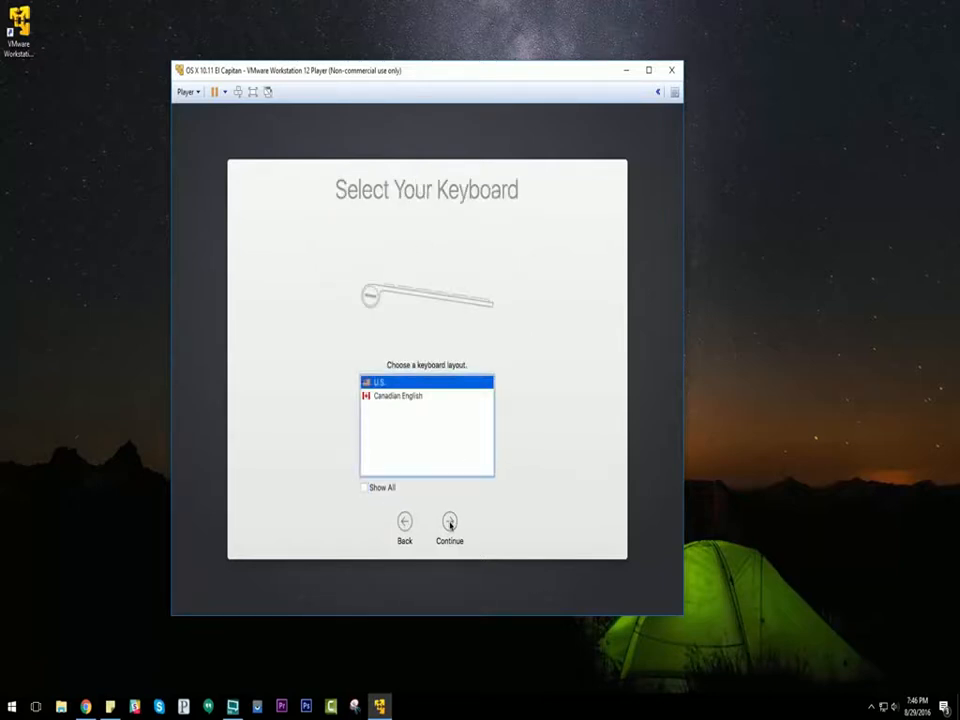
pyautogui.click(450, 522)
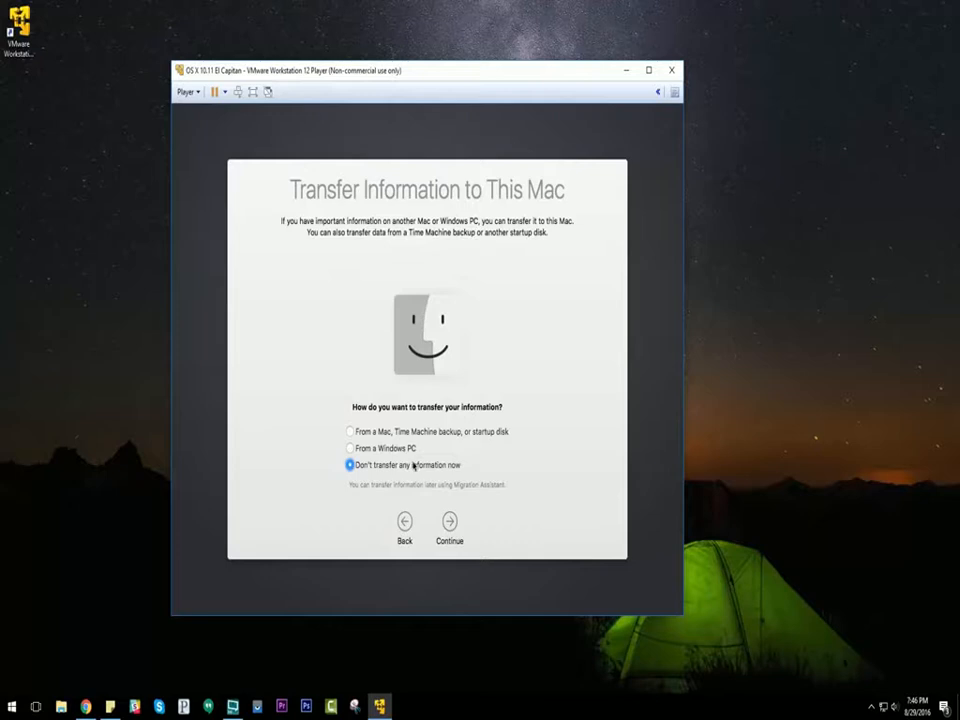
# - Skip transferring information to this Mac and decline the use of Location Services
pyautogui.click(450, 521)
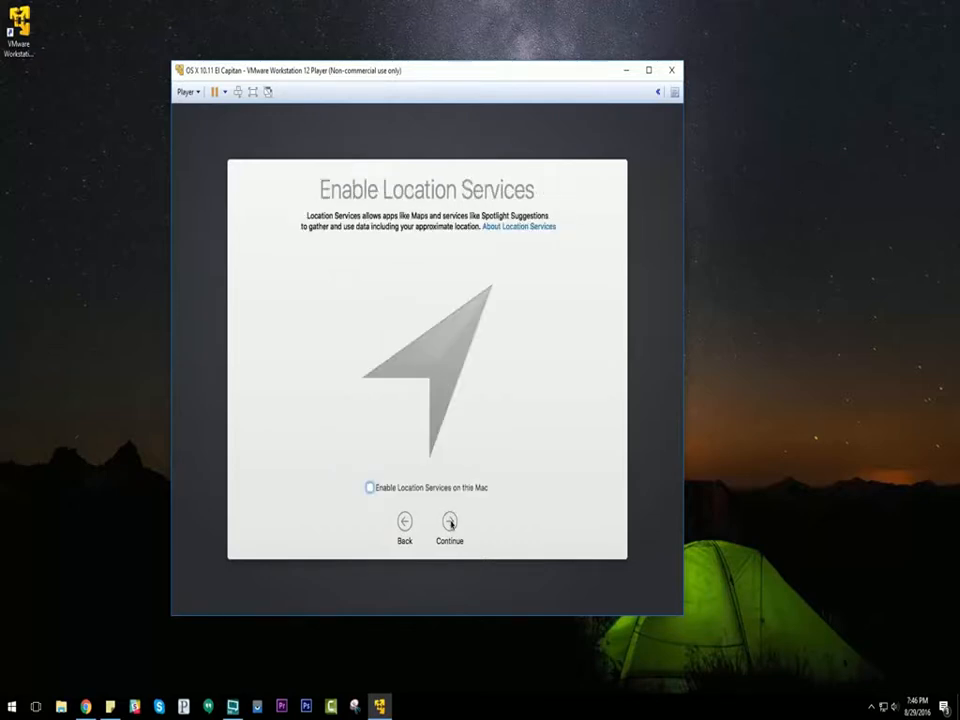
pyautogui.click(450, 522)
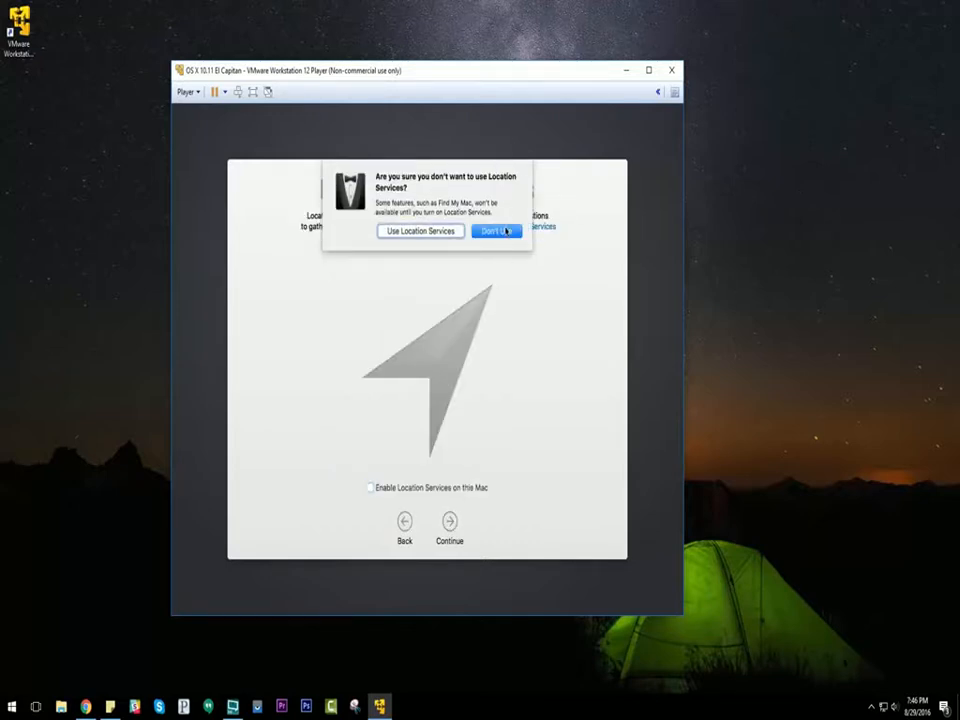
pyautogui.click(506, 237)
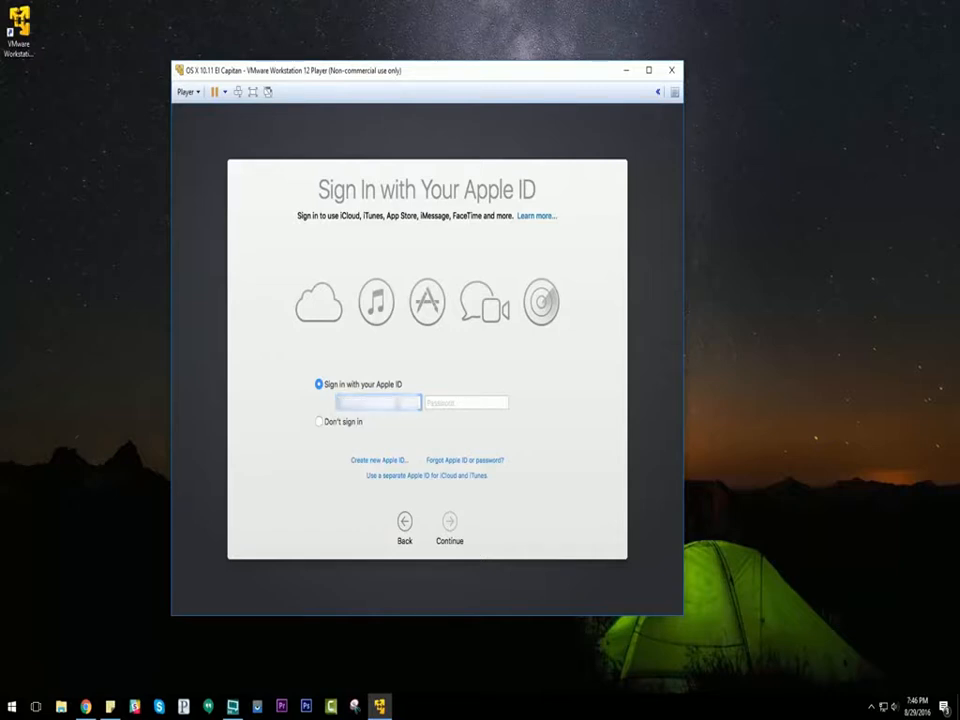
# - Sign in with the Apple ID by entering the account's ID and its password
pyautogui.write('••••••••••')
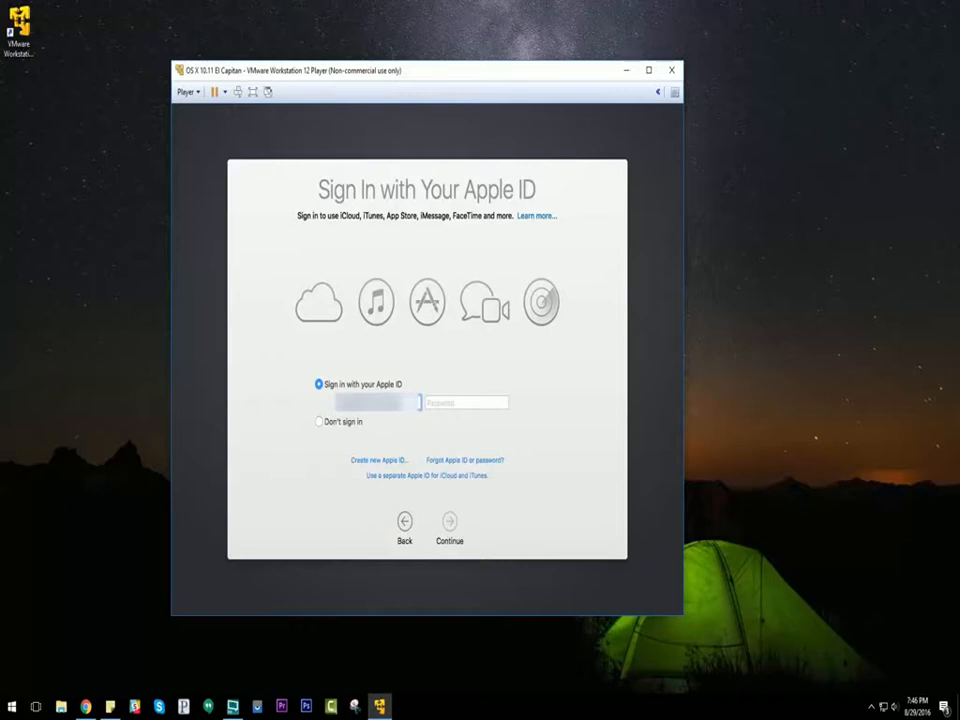
pyautogui.press('Tab')
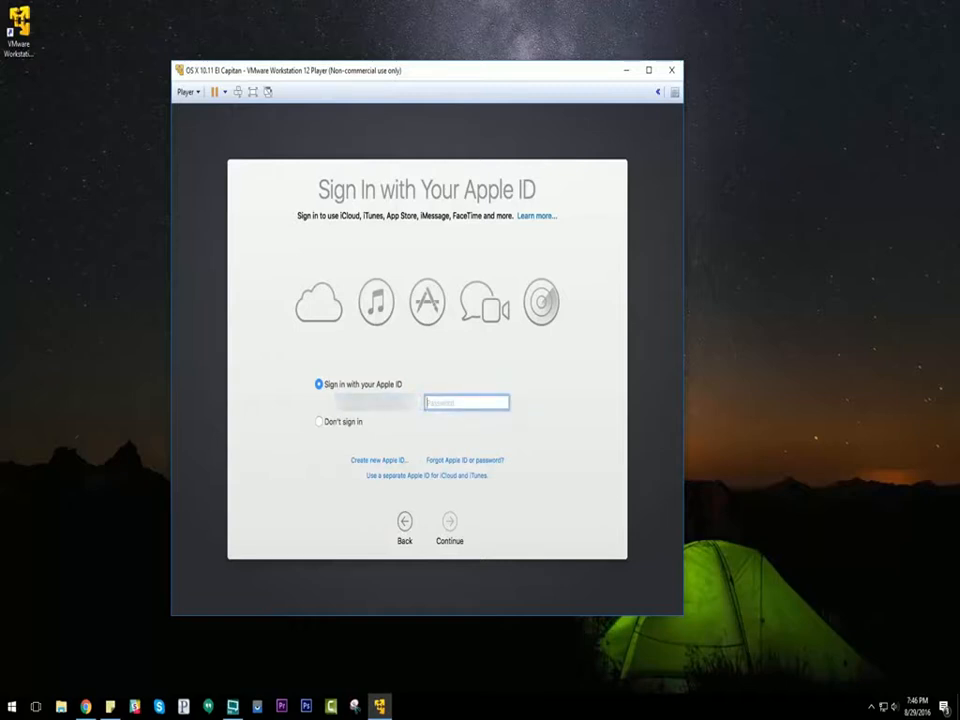
pyautogui.write('•••••••••')
pyautogui.click(449, 521)
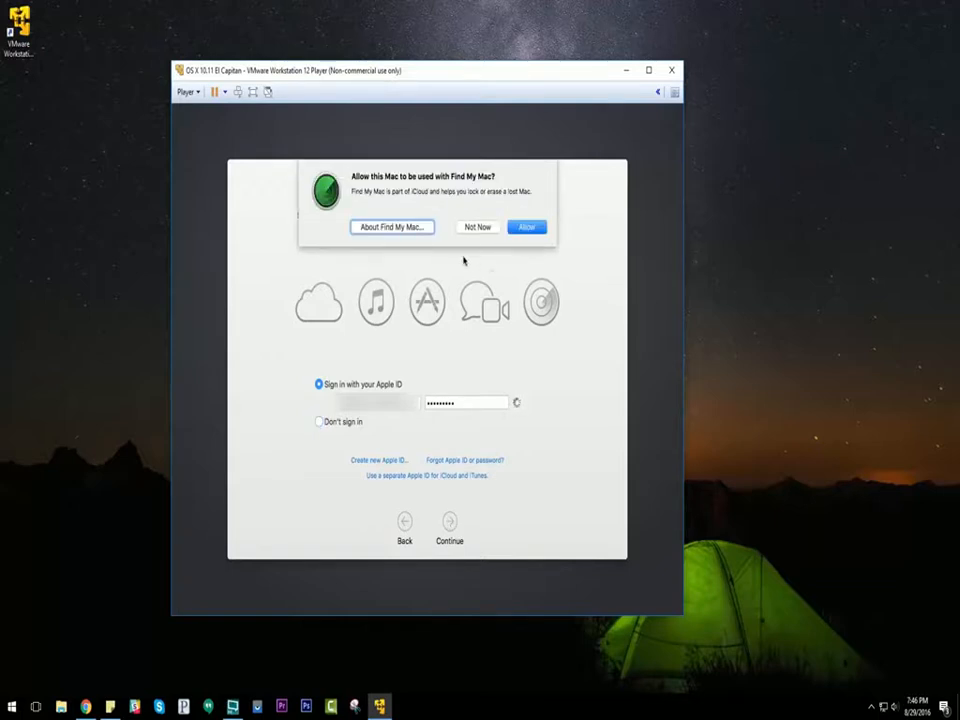
# - Decline Find My Mac for now and agree to the OS X Terms and Conditions
pyautogui.click(474, 228)
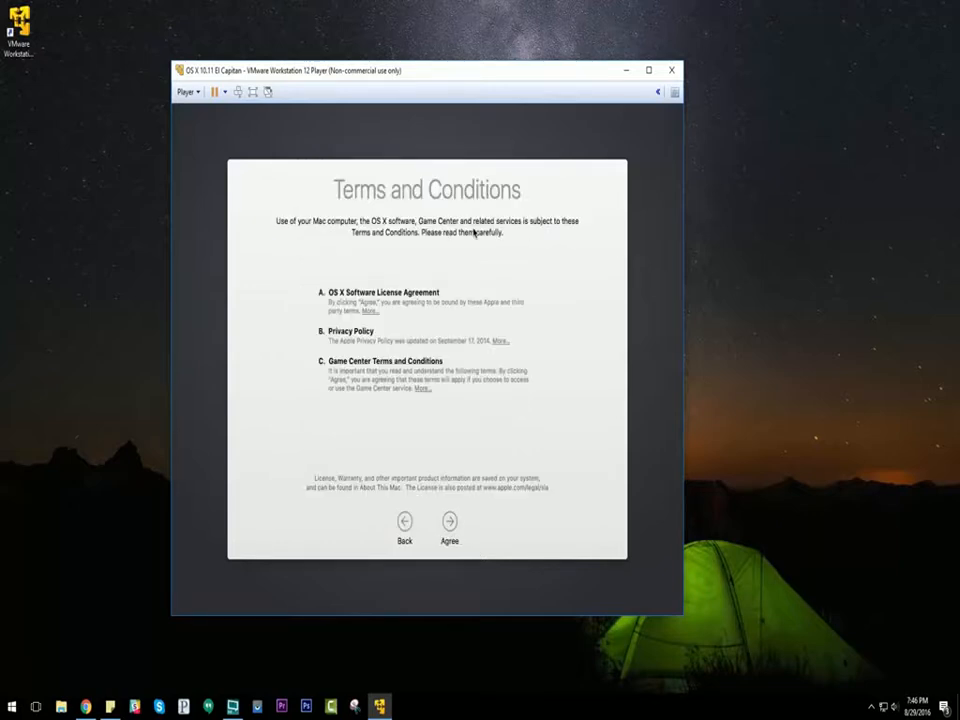
pyautogui.click(450, 524)
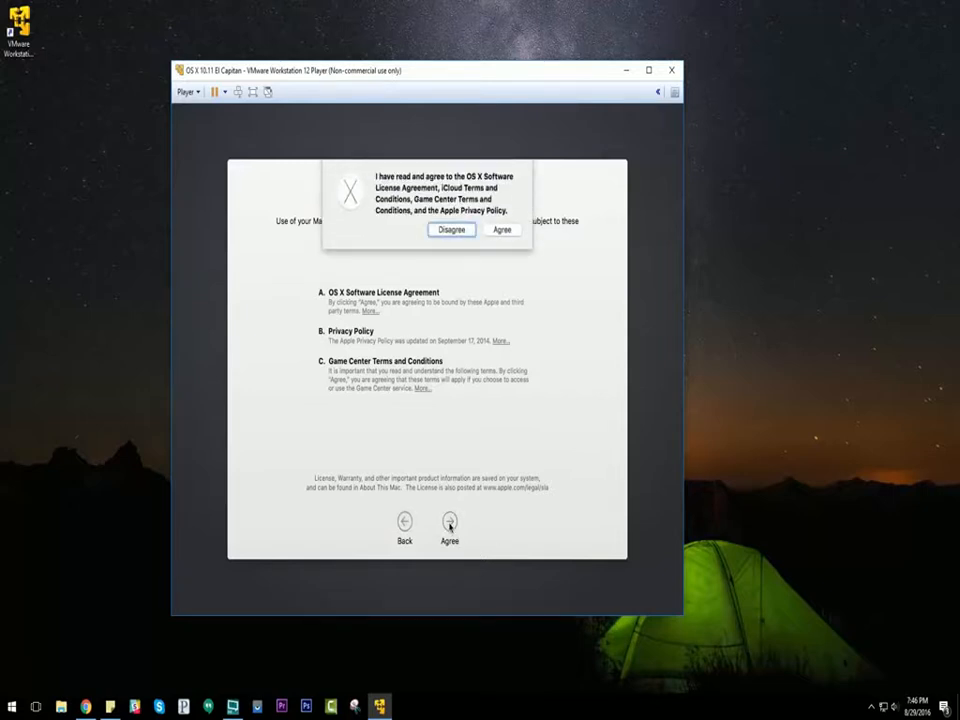
pyautogui.click(505, 229)
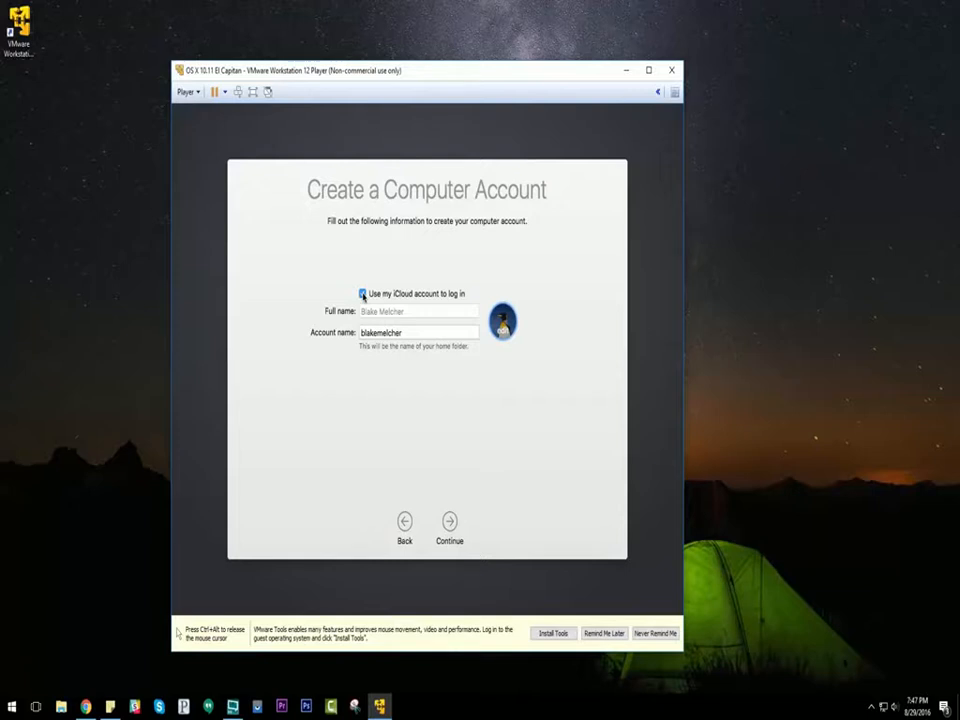
# - Turn off using the iCloud account to log in, and request the VMware Tools installation, dismissing its instructions notice
pyautogui.click(362, 294)
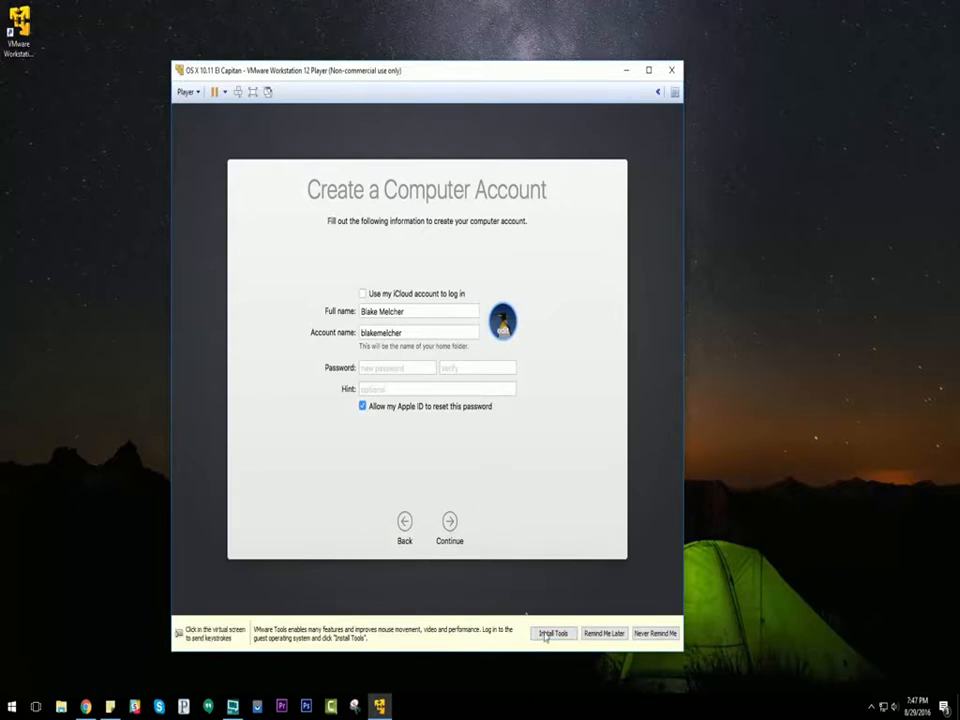
pyautogui.click(548, 636)
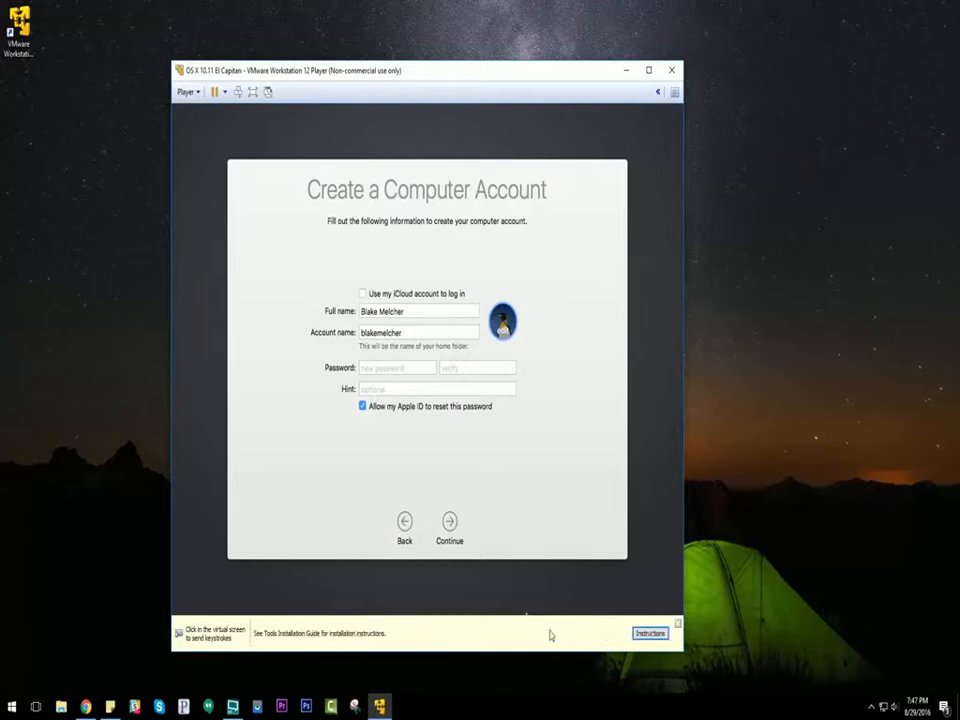
pyautogui.click(678, 626)
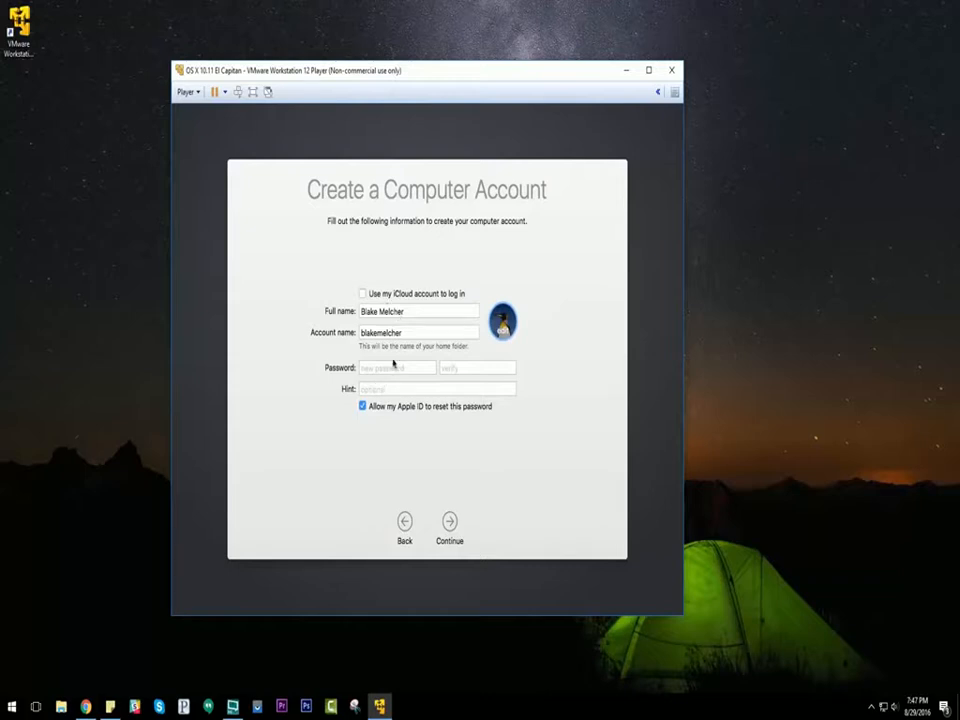
# - Shorten the computer account name to the first name only
pyautogui.click(409, 334)
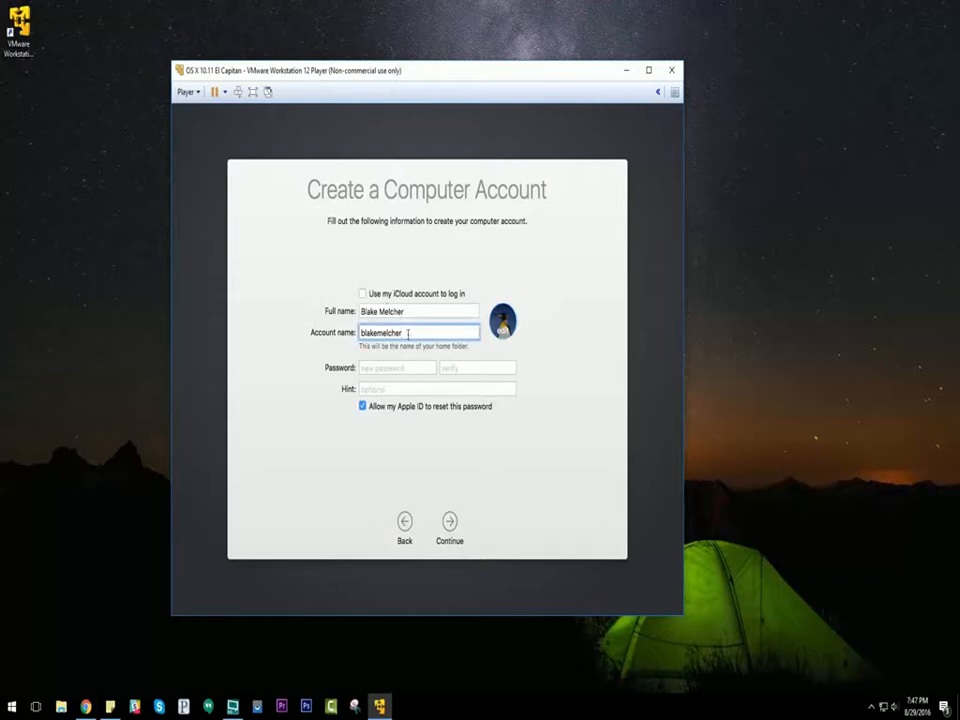
pyautogui.press('BackSpace')
pyautogui.press('BackSpace')
pyautogui.press('BackSpace')
pyautogui.press('BackSpace')
pyautogui.press('BackSpace')
pyautogui.press('BackSpace')
pyautogui.press('BackSpace')
pyautogui.press('Tab')
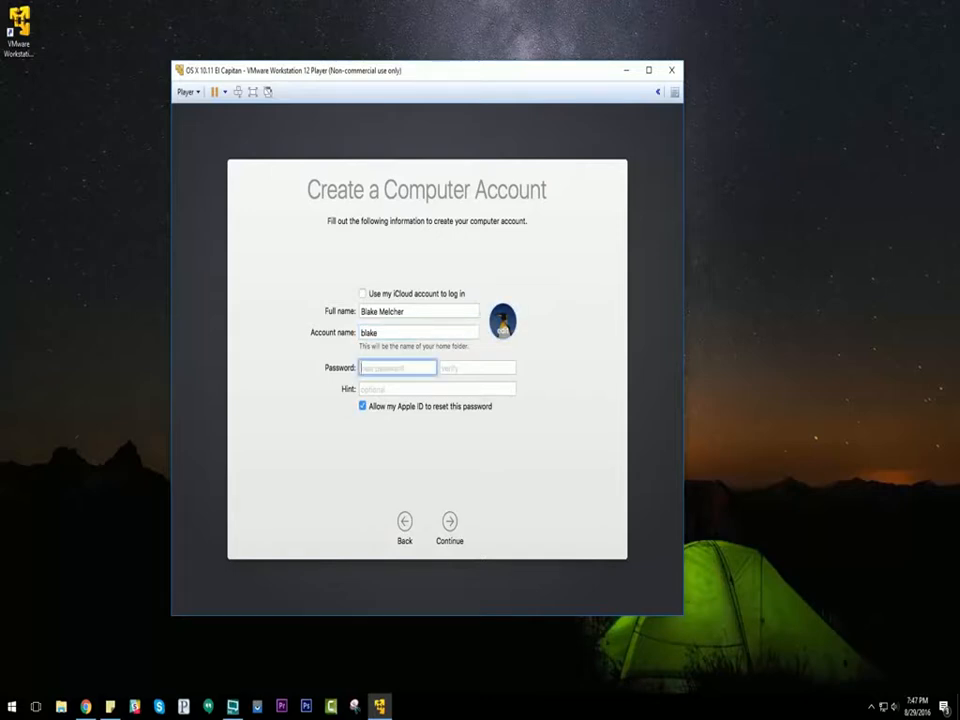
# - Enter and verify the new computer account password, leave the hint empty, and create the account
pyautogui.write('•••••••••')
pyautogui.press('Tab')
pyautogui.write('••')
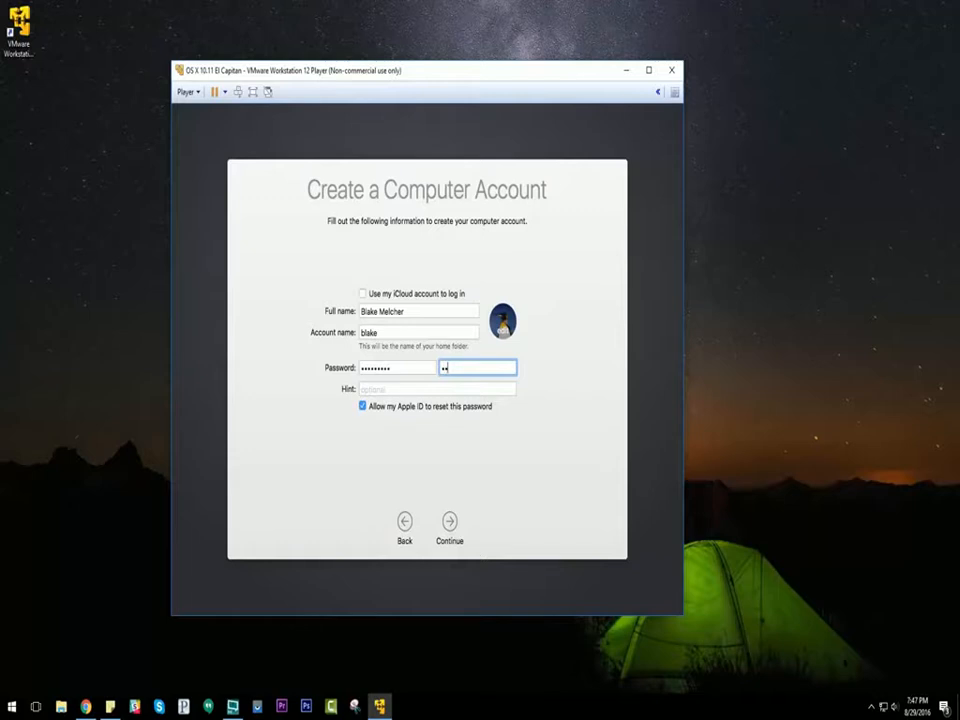
pyautogui.write('•••••••')
pyautogui.click(450, 525)
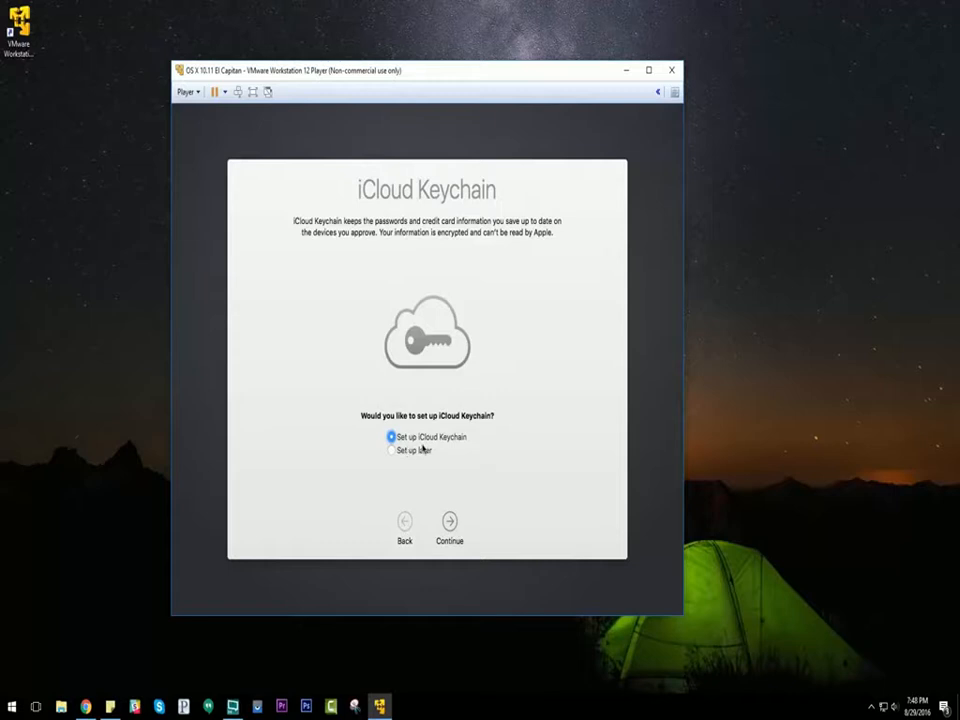
# - Postpone setting up iCloud Keychain and decline the upgrade to iCloud Drive, confirming the choice
pyautogui.click(393, 451)
pyautogui.click(449, 530)
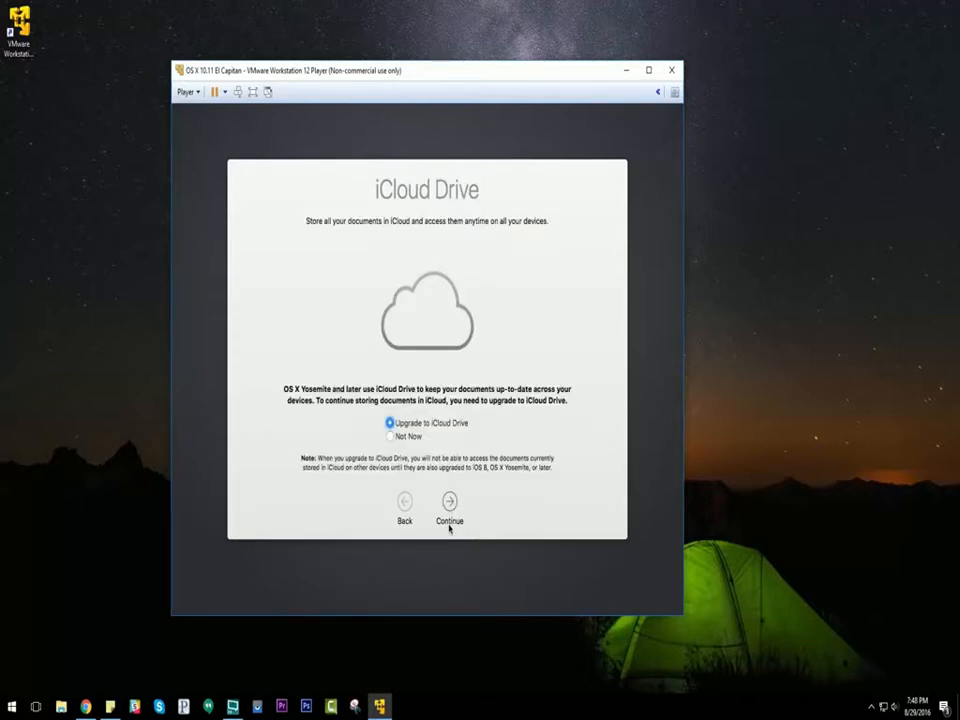
pyautogui.click(412, 437)
pyautogui.click(450, 503)
pyautogui.click(530, 242)
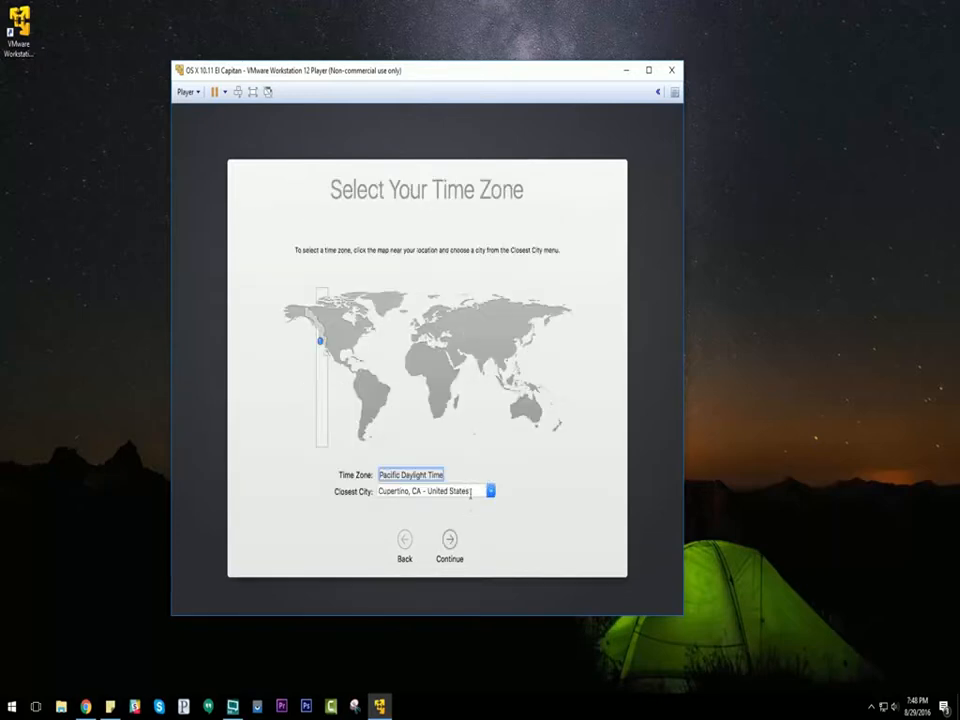
# - Set the closest city to Los Angeles, CA - United States, and turn off sending diagnostics & usage data to Apple
pyautogui.moveTo(470, 490); pyautogui.dragTo(372, 497)
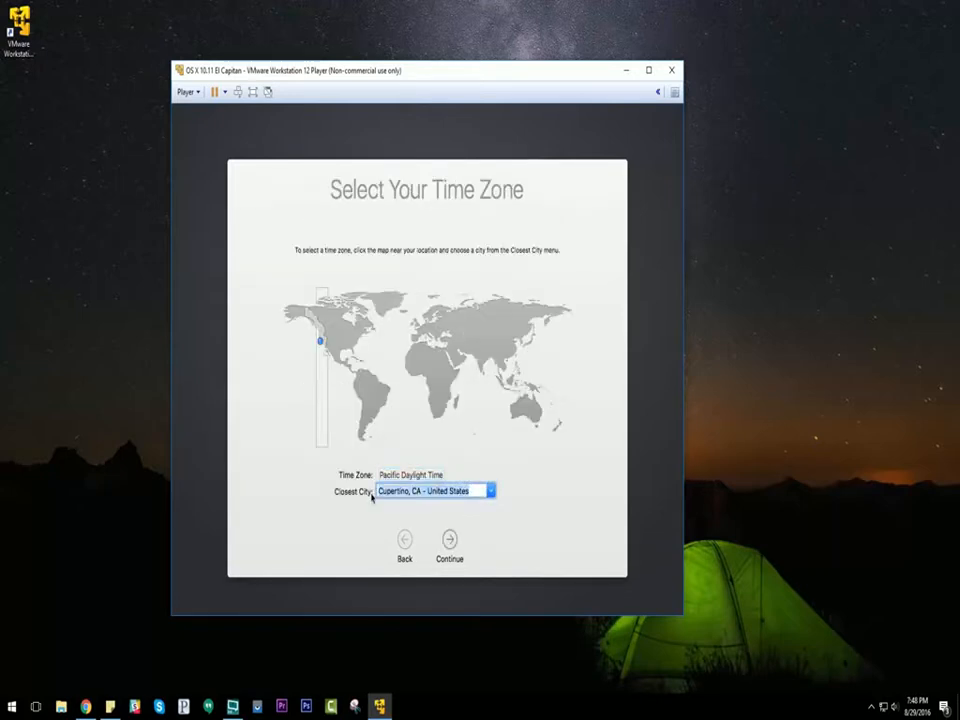
pyautogui.write('Los Angeles')
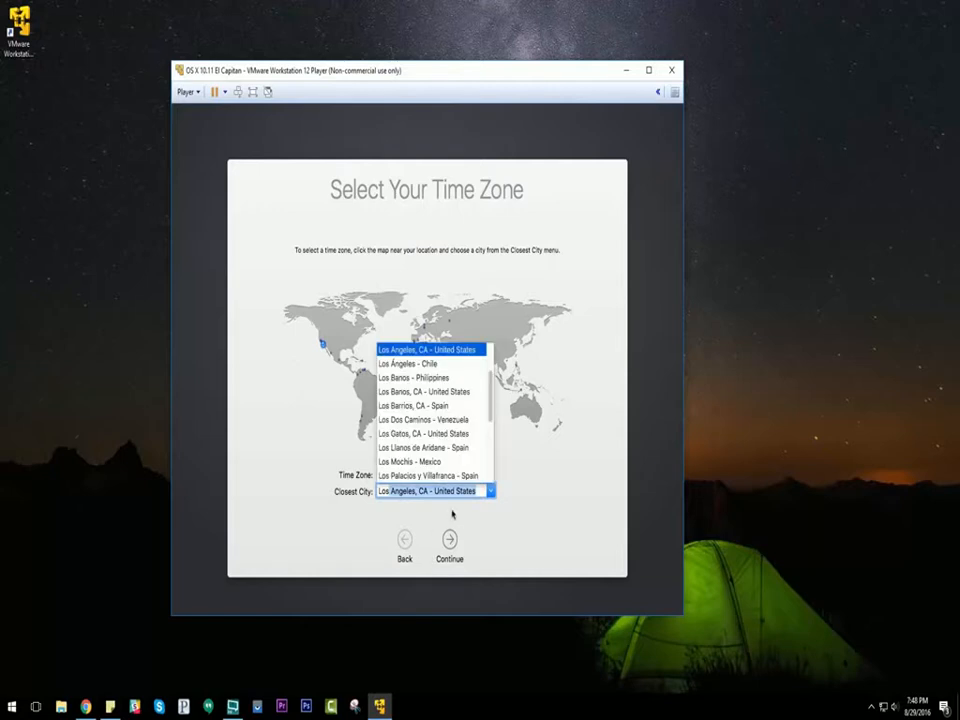
pyautogui.click(452, 496)
pyautogui.click(451, 547)
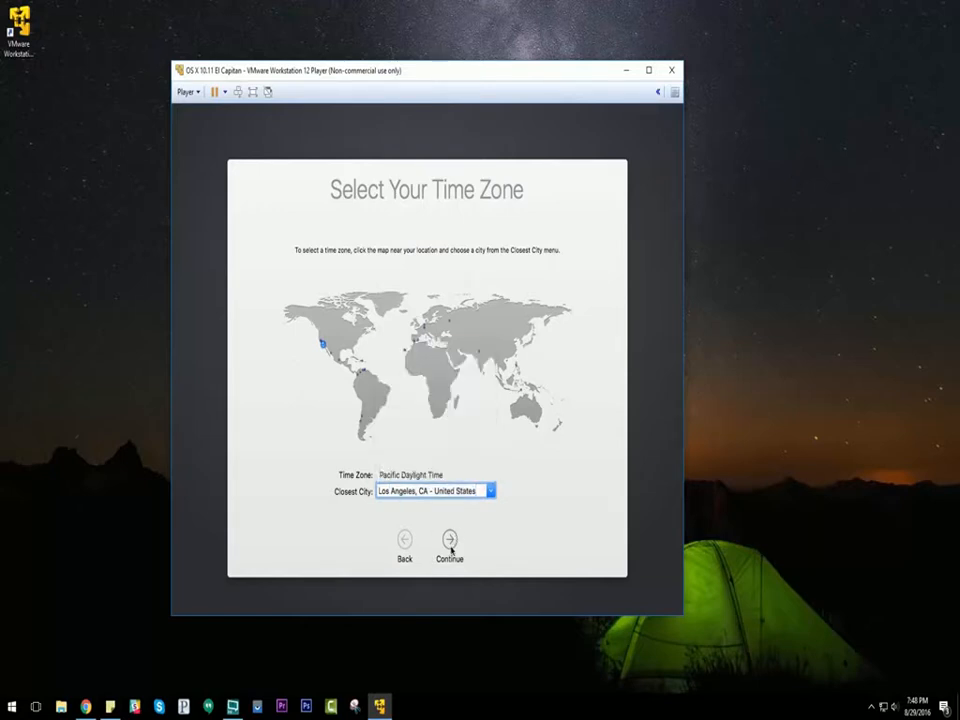
pyautogui.click(450, 540)
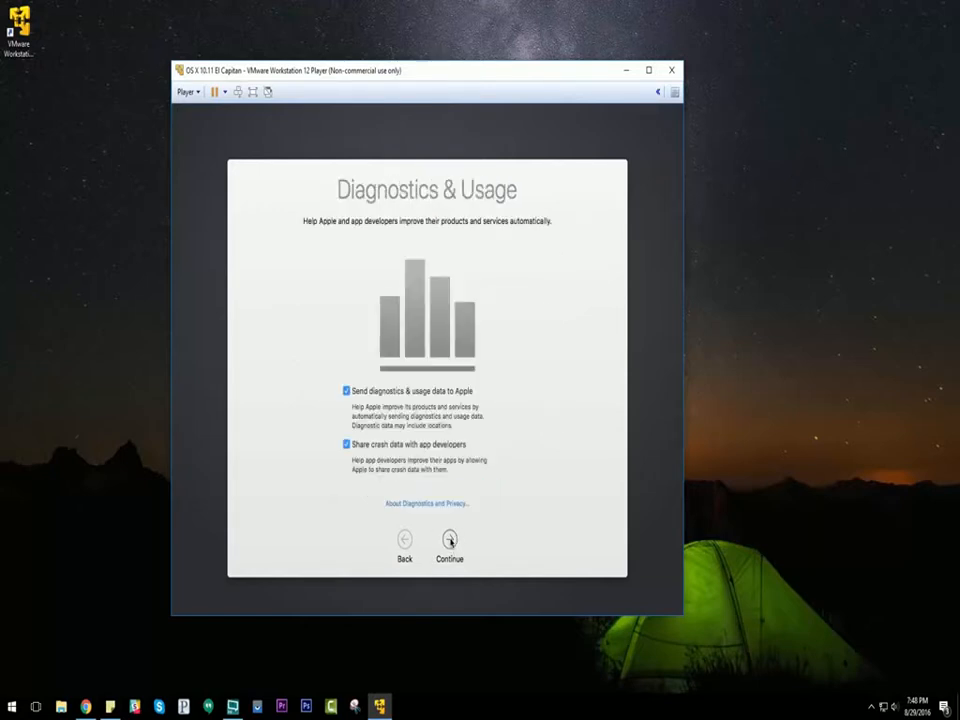
pyautogui.click(346, 391)
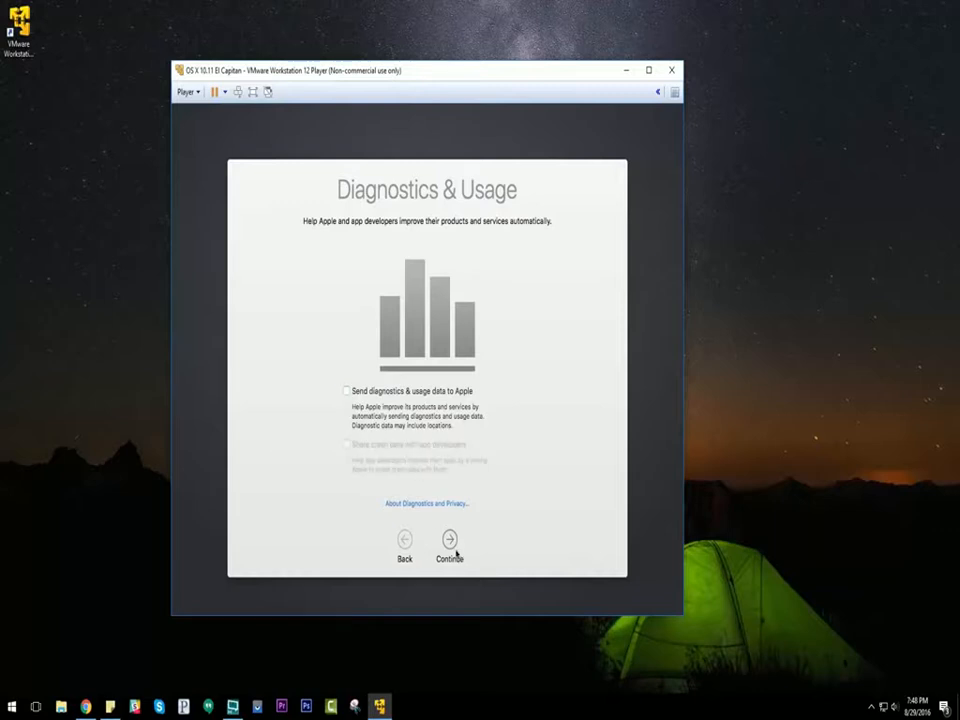
pyautogui.click(450, 540)
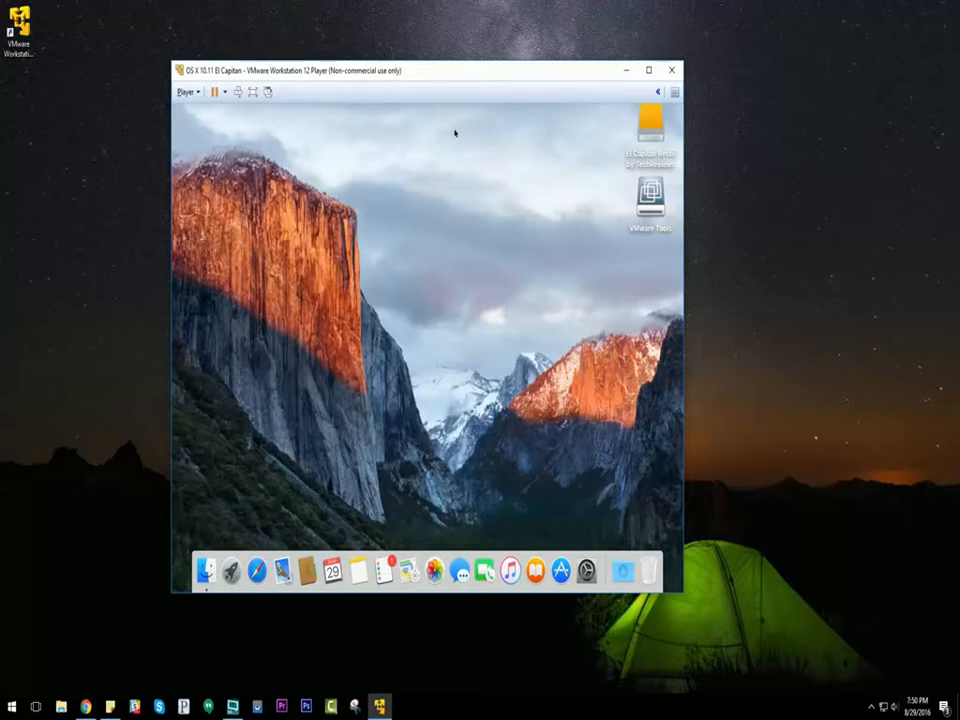
# - Show the virtual machine in full screen and return it to the windowed view
pyautogui.click(254, 99)
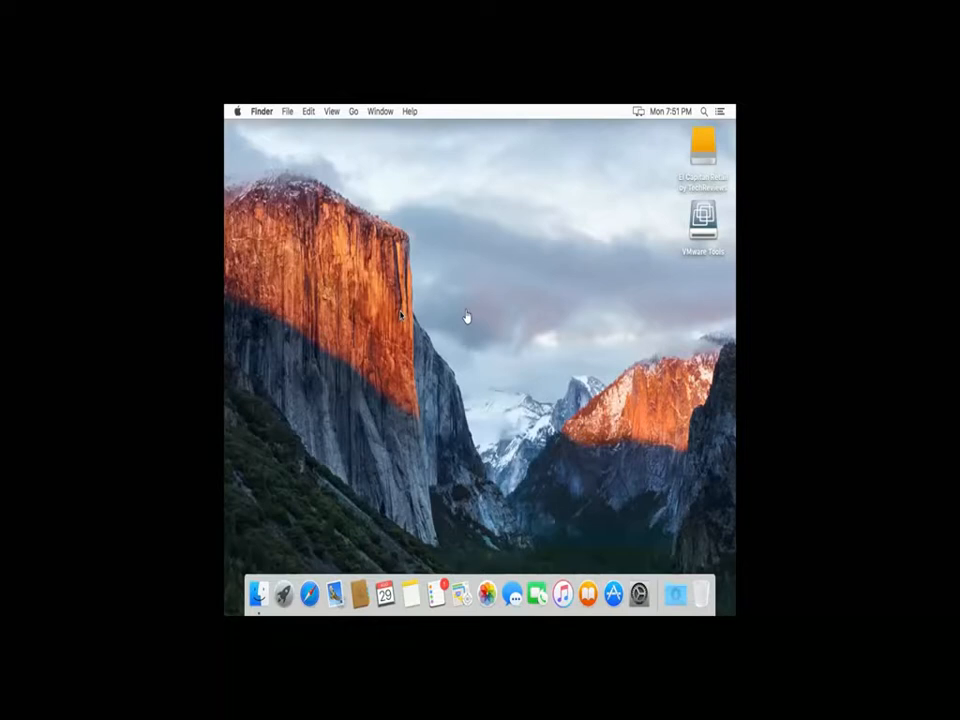
pyautogui.hotkey('ctrl', 'alt', 'Return')
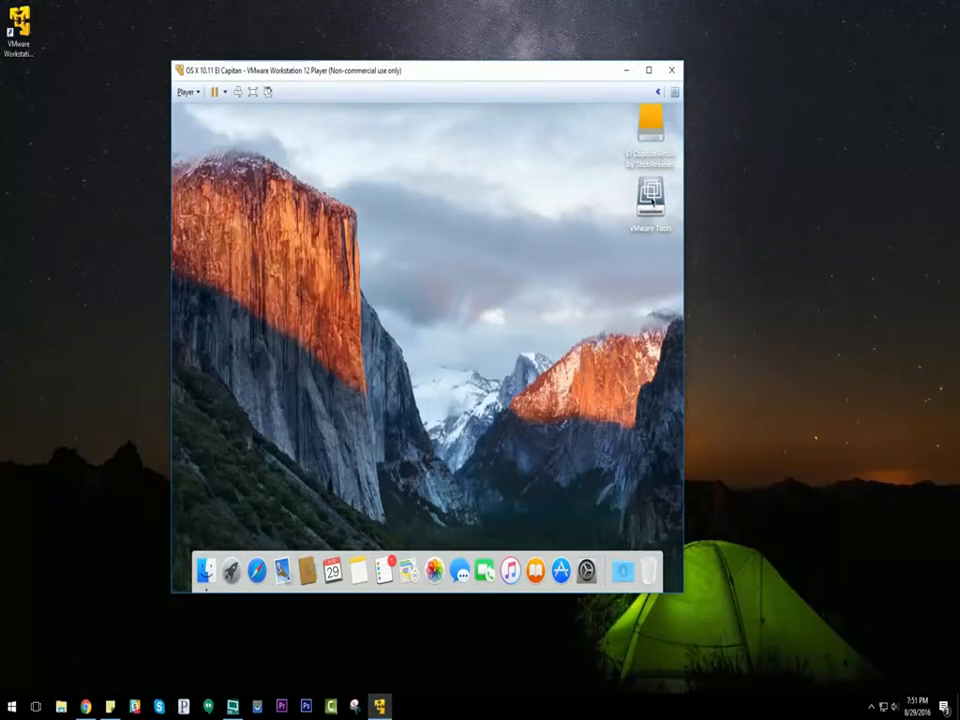
# - Open the VMware Tools disk on the Mac desktop and launch Install VMware Tools
pyautogui.click(653, 204)
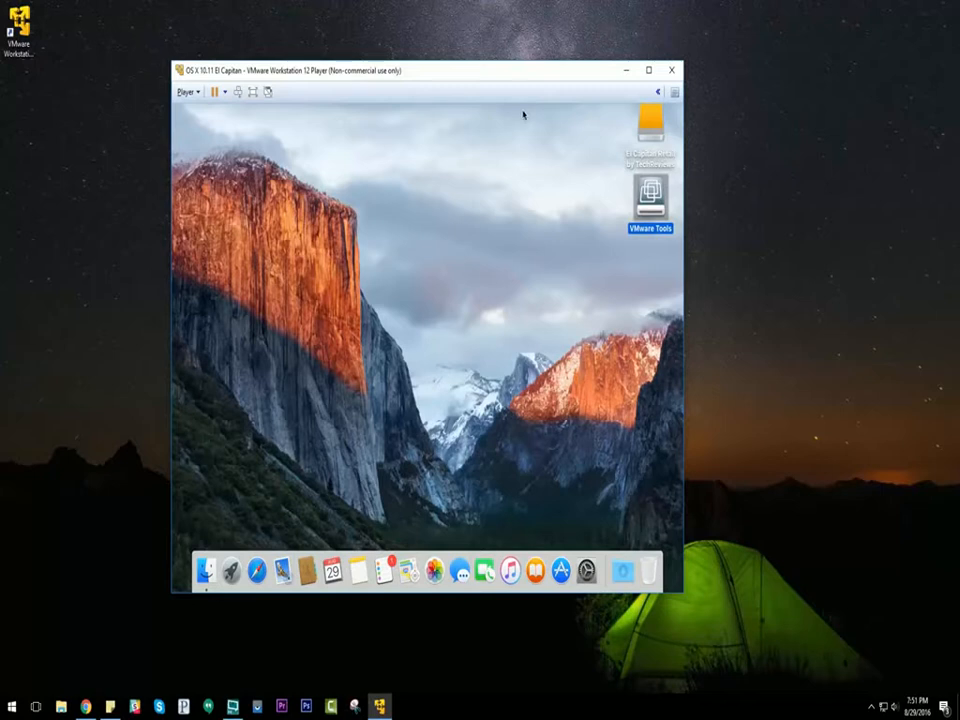
pyautogui.doubleClick(651, 210)
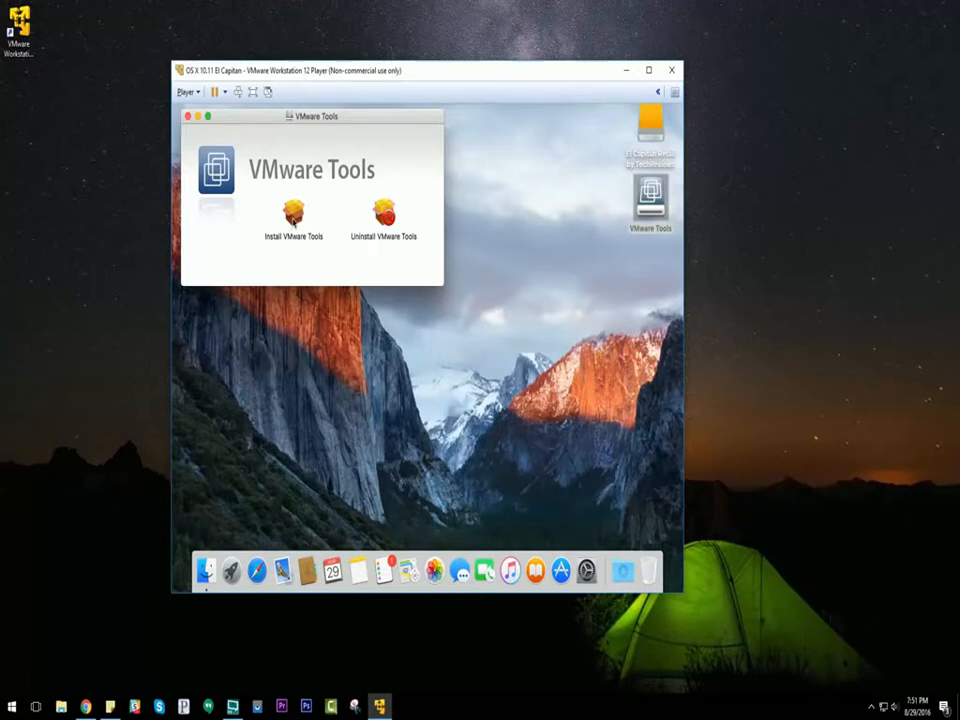
pyautogui.doubleClick(293, 215)
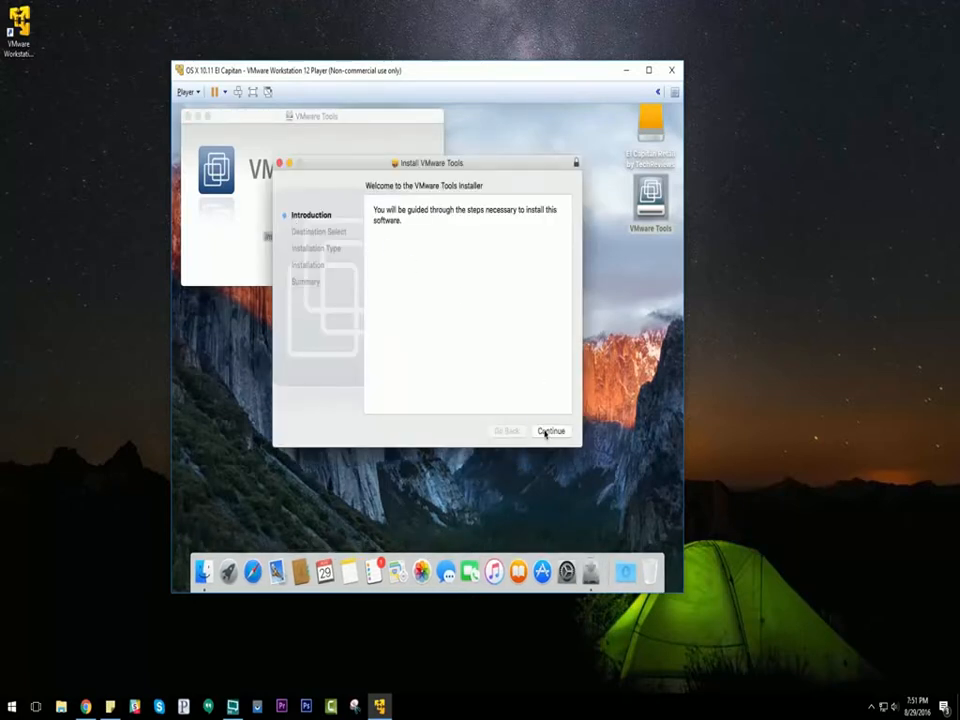
# - Install VMware Tools, authorizing it with the account password and accepting the required restart
pyautogui.click(549, 431)
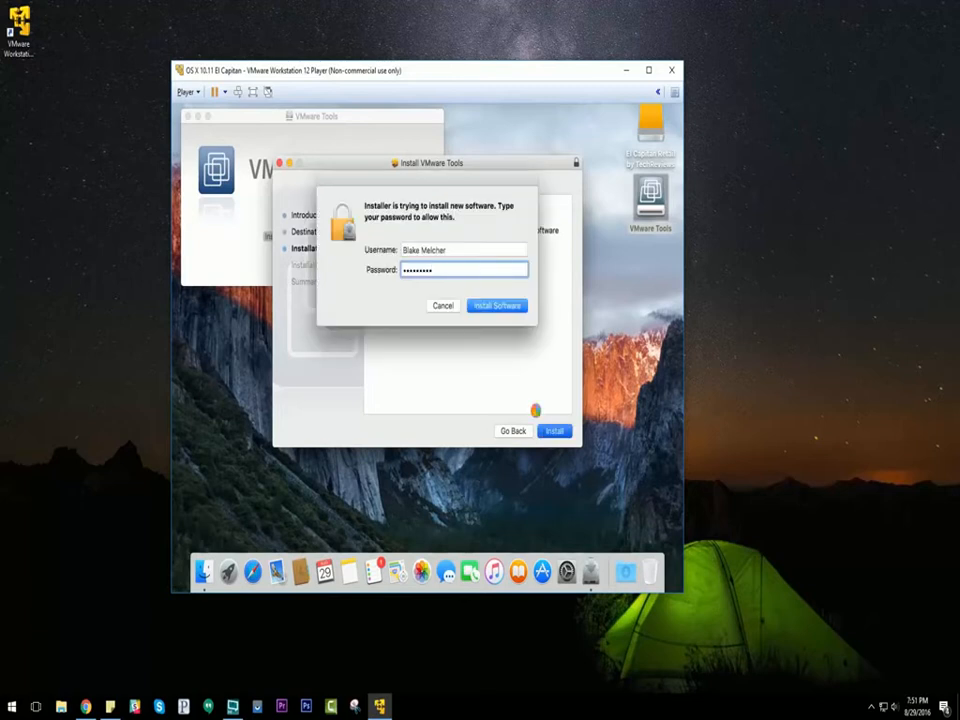
pyautogui.press('Return')
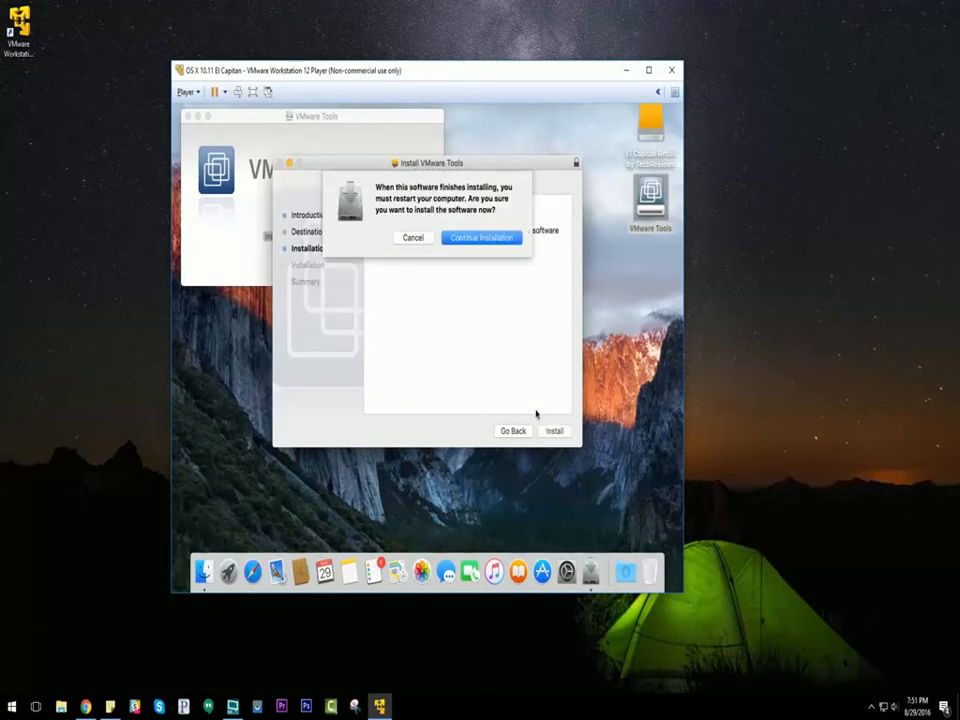
pyautogui.click(481, 238)
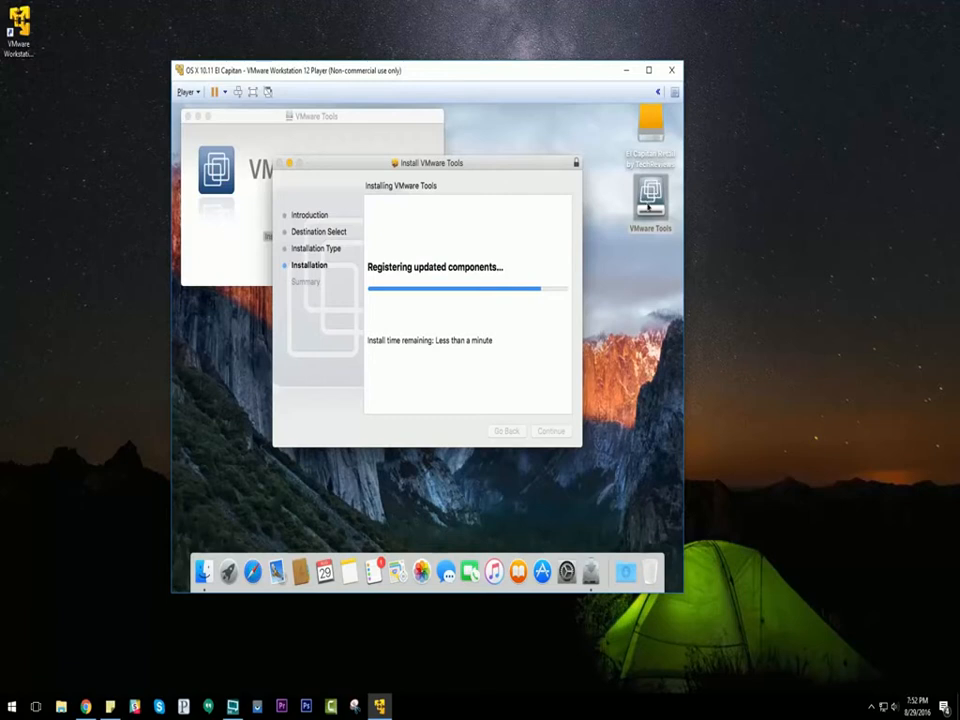
pyautogui.click(651, 198)
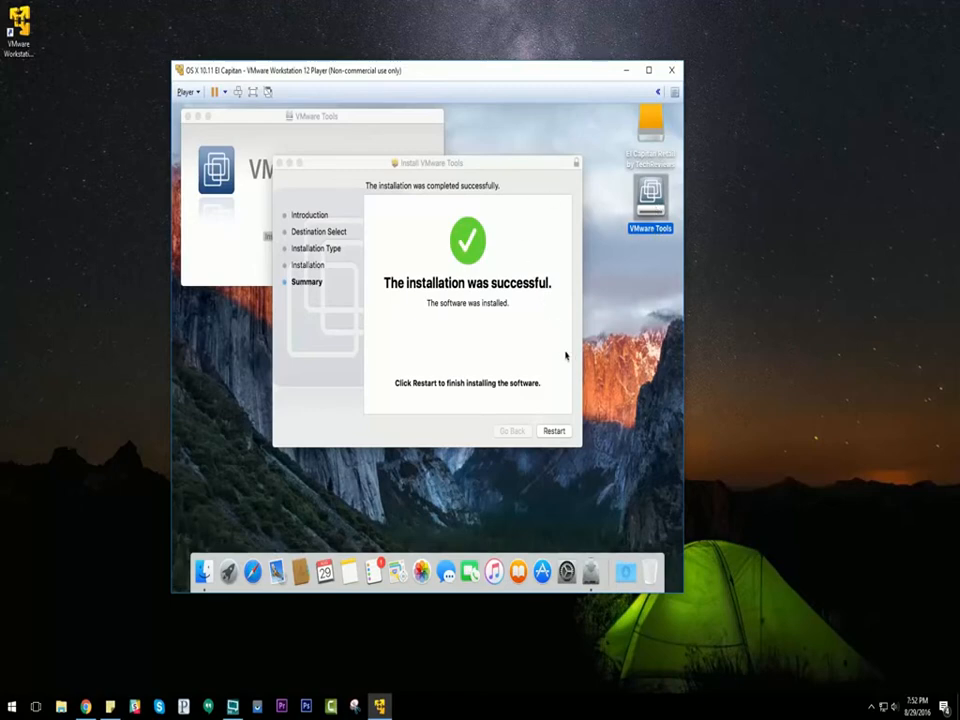
# - Restart the Mac to finish installing VMware Tools and log in with the account password
pyautogui.click(554, 431)
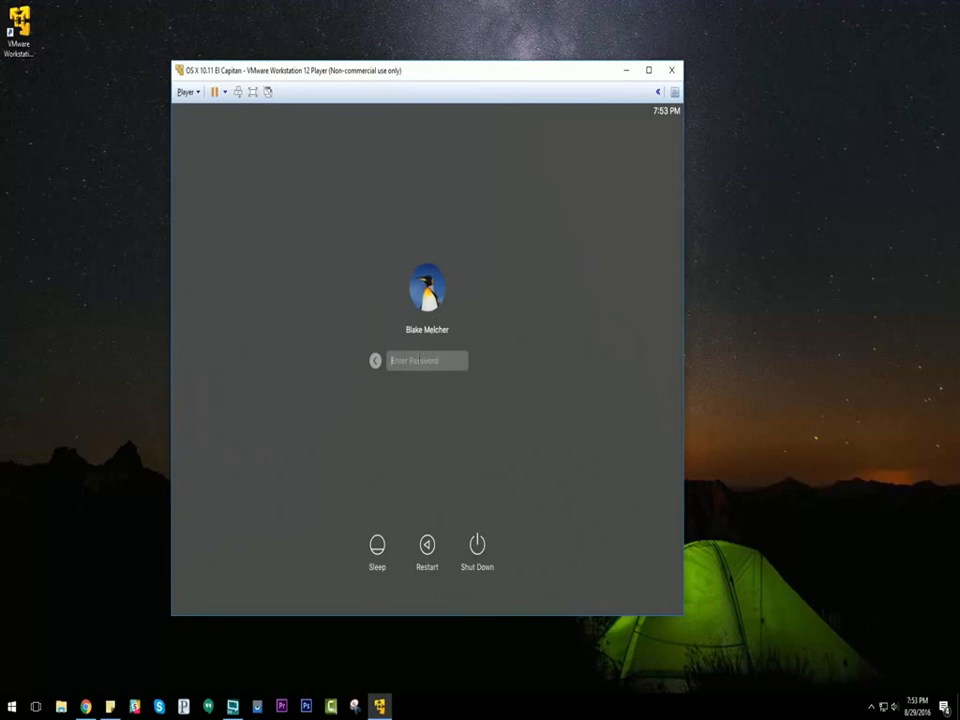
pyautogui.write('•••••••••')
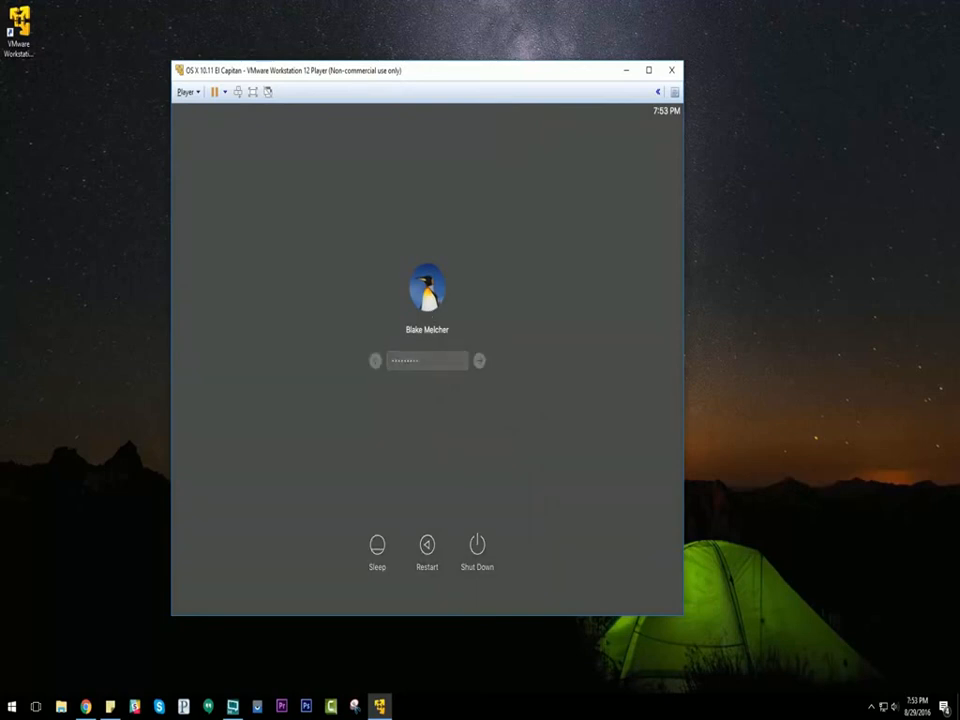
pyautogui.press('Return')
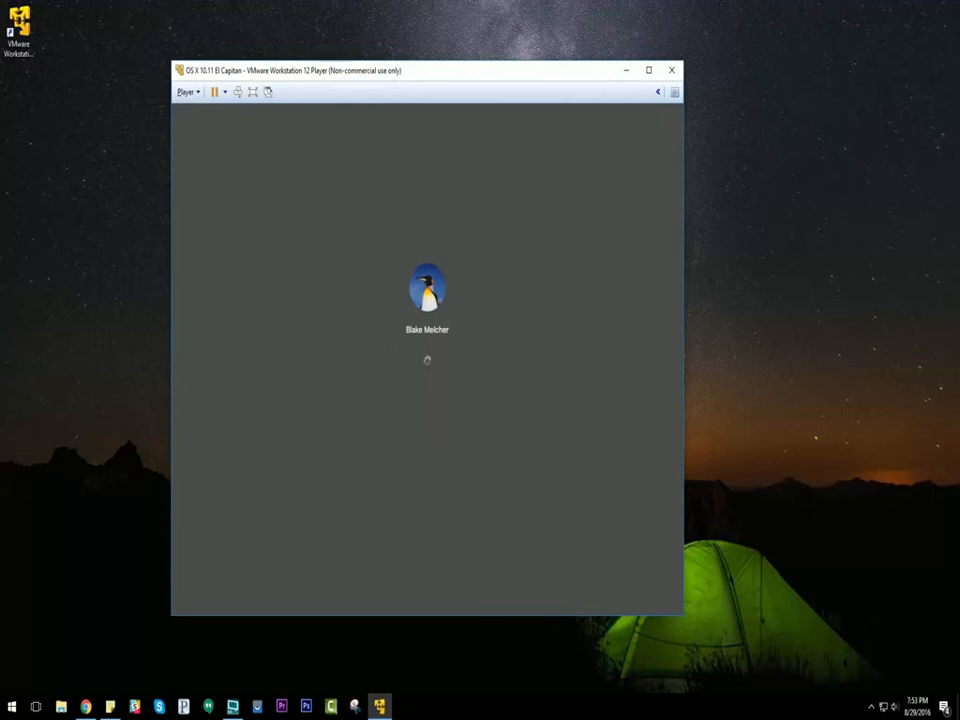